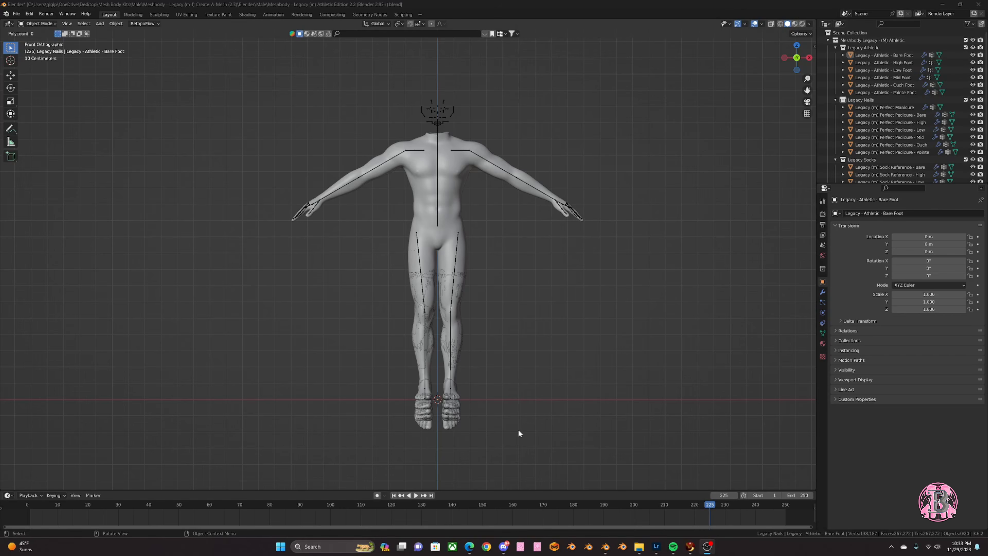
- Import the Wavefront OBJ file hauntedmansions_shirt_1.obj from the Downloads folder, sorting the file list by date modified
mouse_move(657, 546)
click(16, 14)
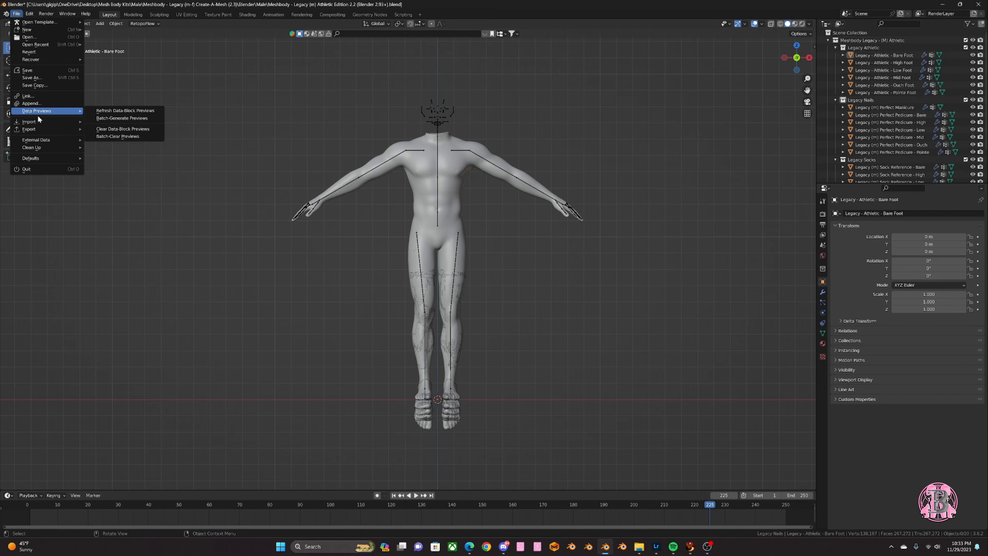
mouse_move(41, 121)
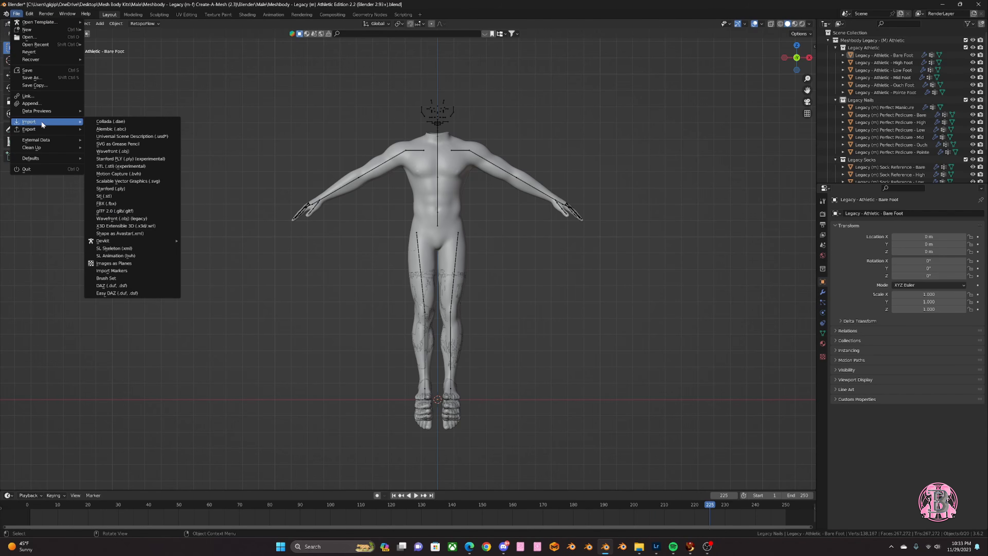
click(153, 218)
click(330, 350)
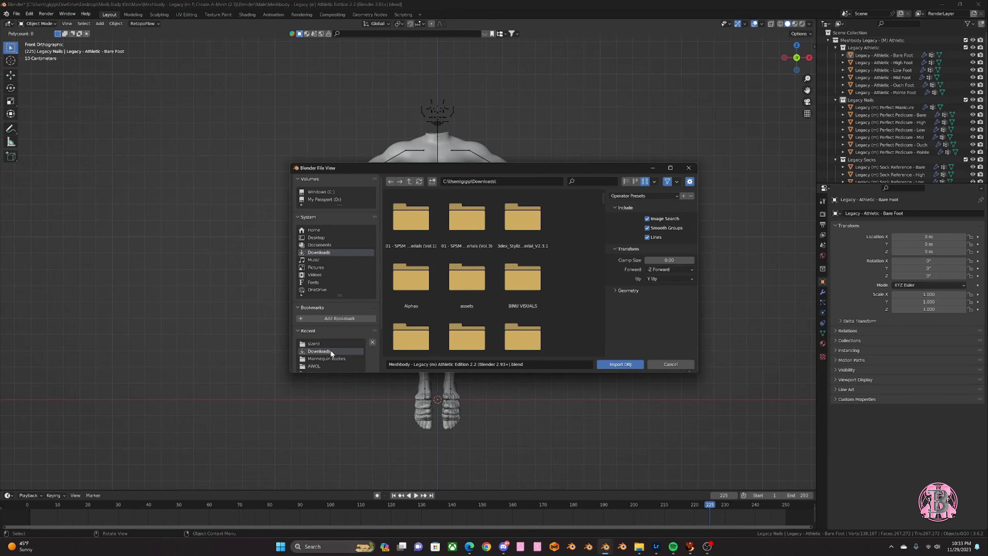
click(626, 181)
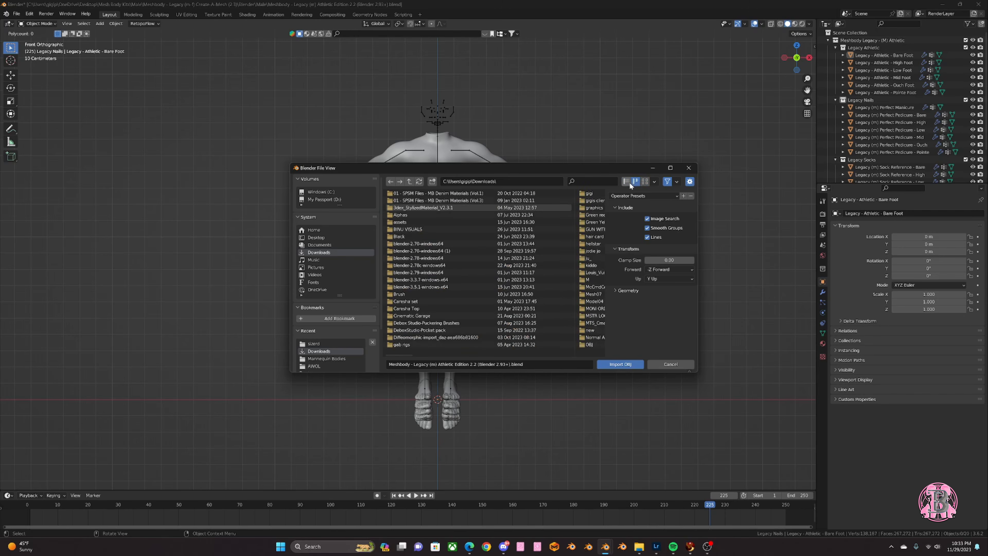
scroll(466, 259, down, 6)
scroll(467, 259, down, 15)
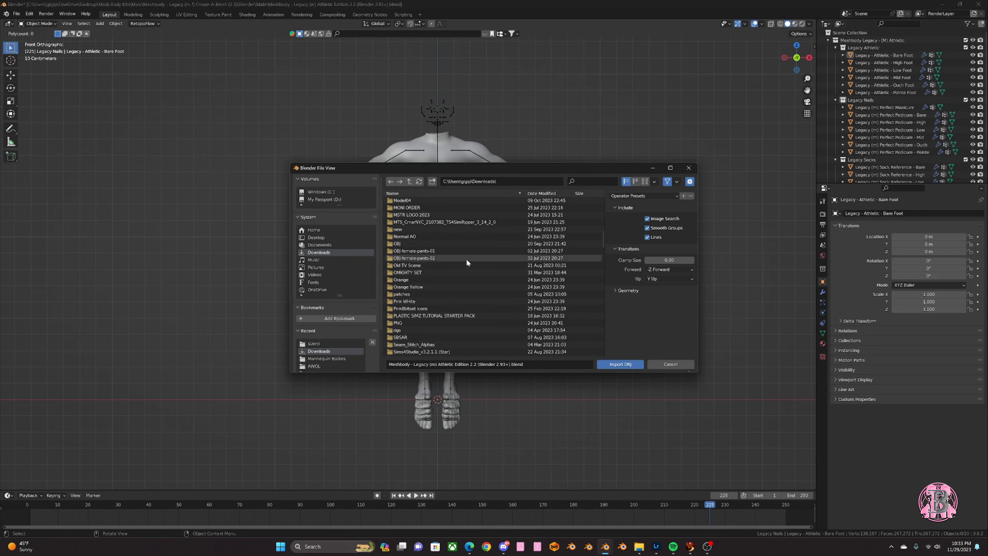
scroll(467, 259, up, 2)
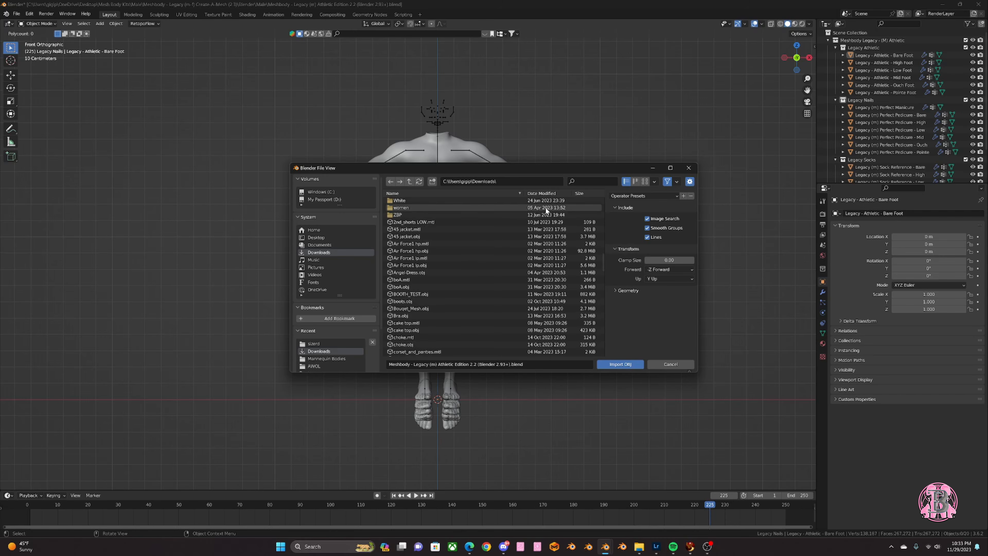
click(552, 190)
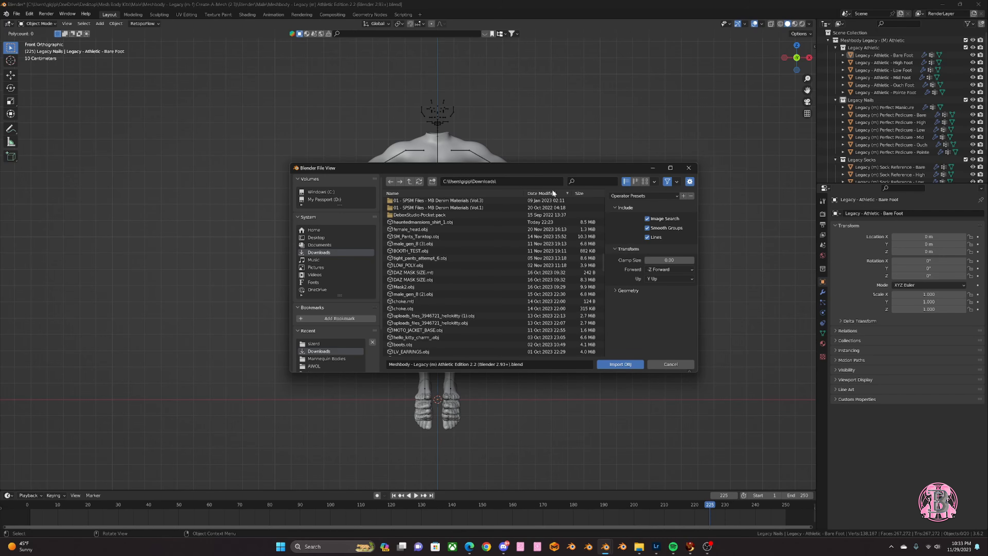
click(457, 221)
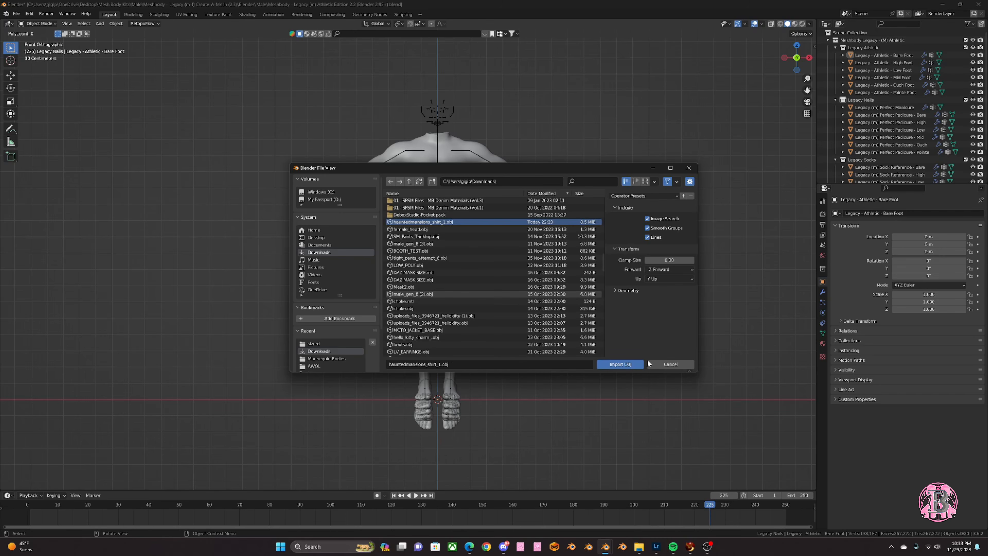
click(621, 364)
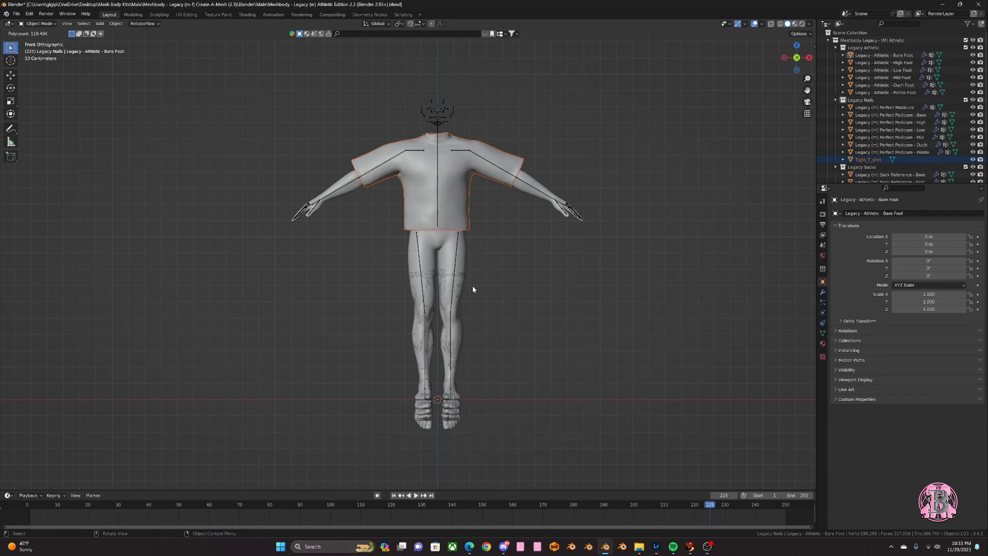
- Examine the imported T-shirt's fit on the athletic body from the front
scroll(447, 257, up, 3)
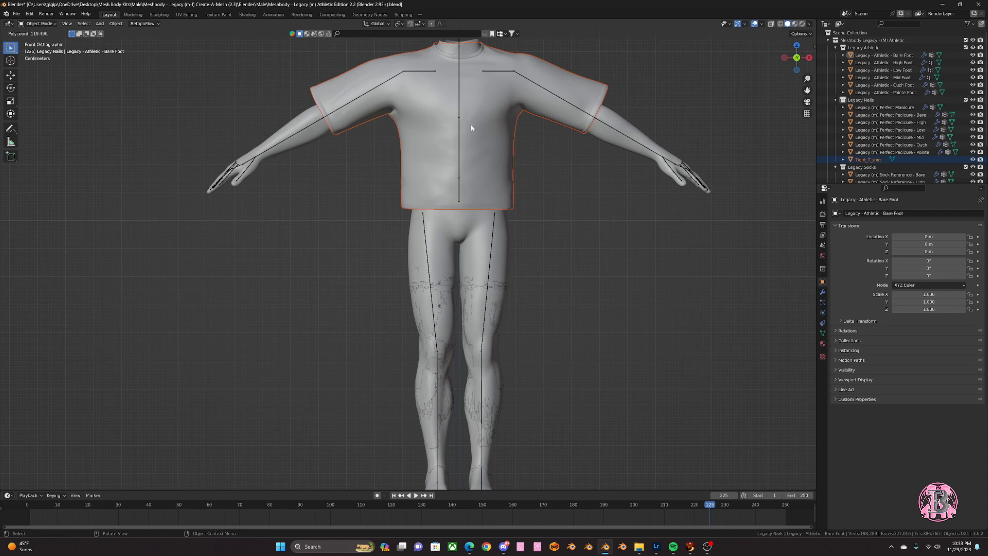
shift+middle_drag(469, 123, 460, 267)
scroll(466, 256, up, 2)
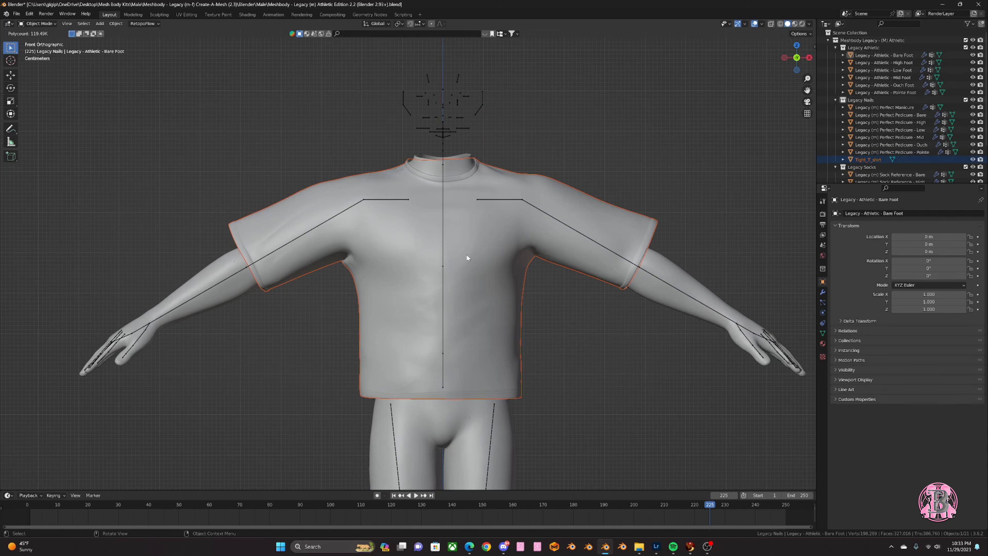
click(467, 256)
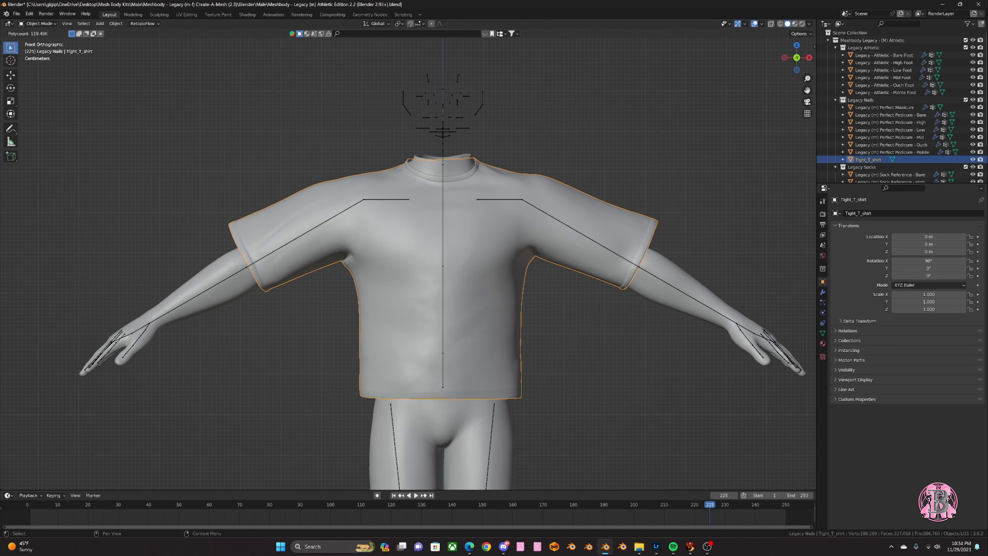
scroll(750, 327, down, 4)
scroll(477, 443, down, 1)
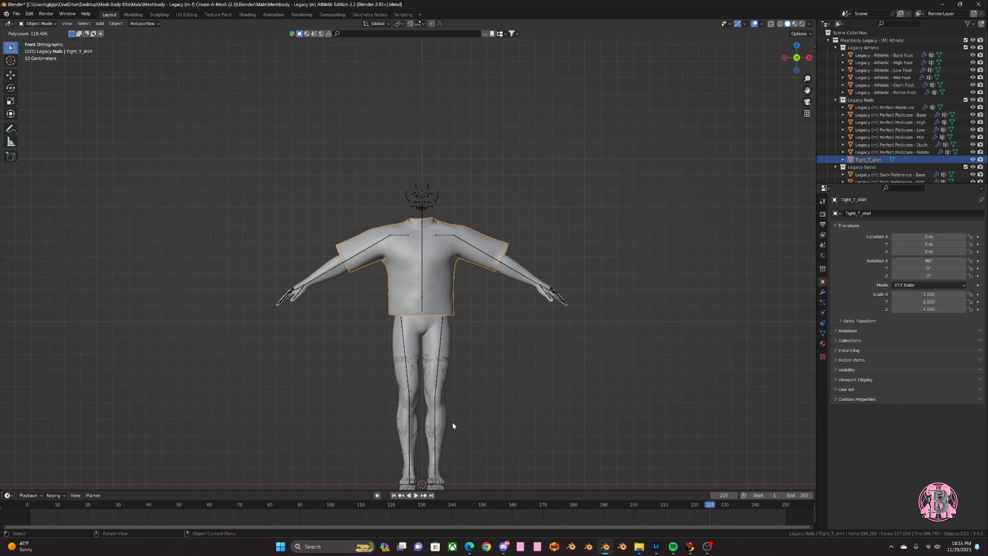
click(677, 239)
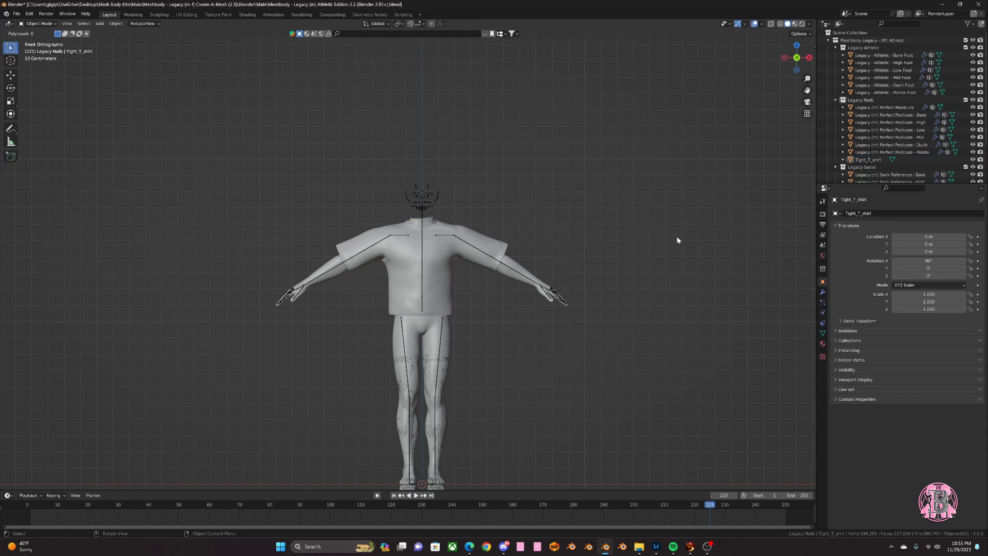
- Set the Screencast Keys origin to the 3D viewport region so key and mouse events display there
key(n)
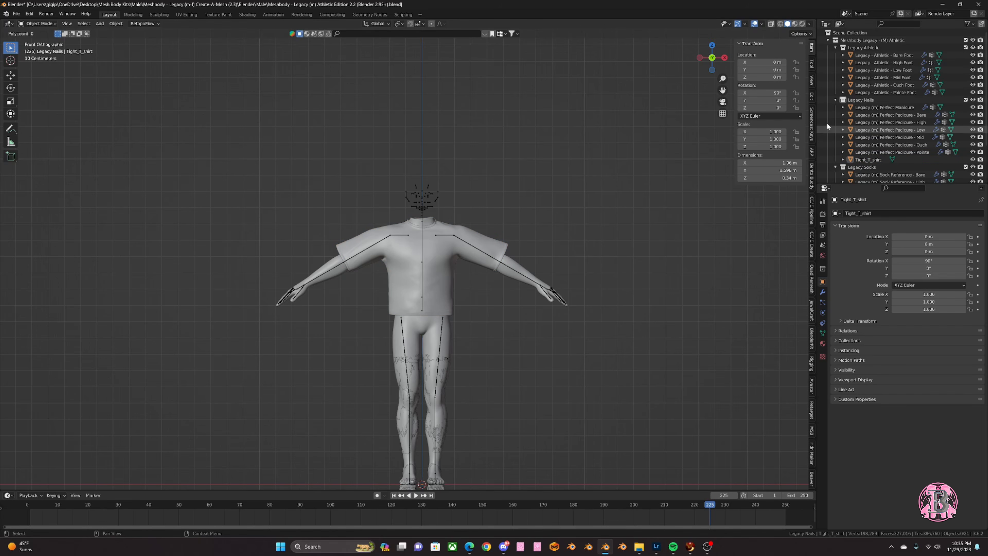
click(812, 119)
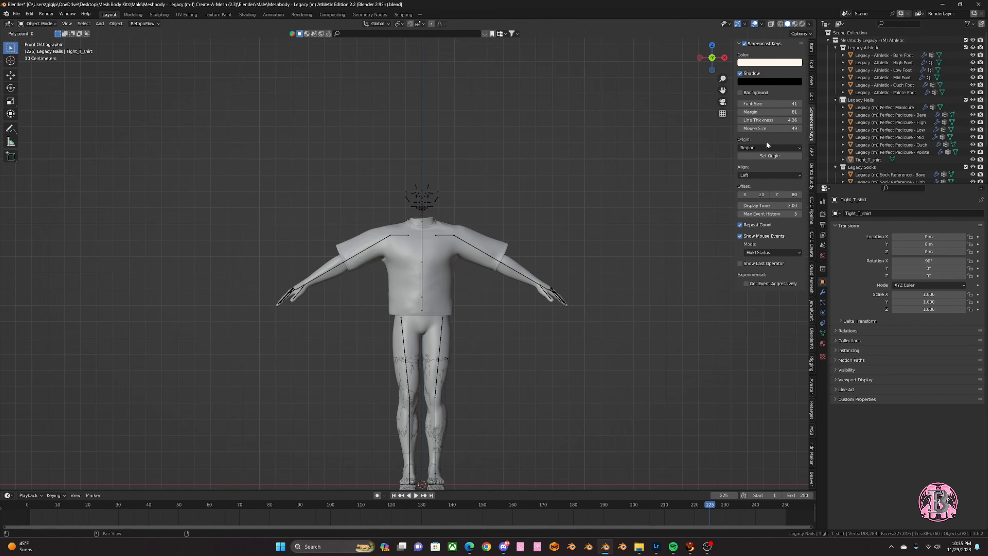
click(770, 155)
click(644, 188)
key(n)
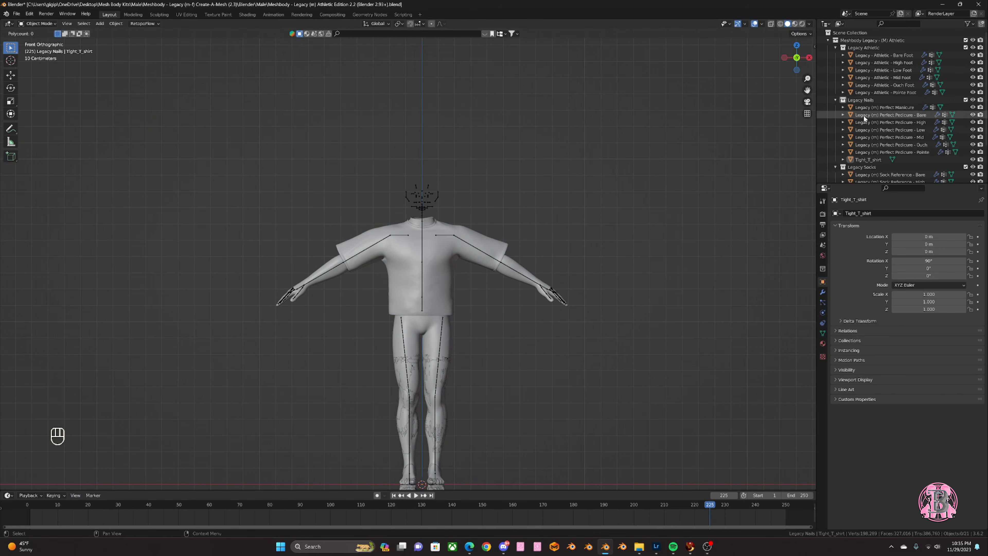
- Show the outliner's Disable in Viewports toggles and disable the Legacy Nails and Legacy Socks collections in the viewport
click(968, 23)
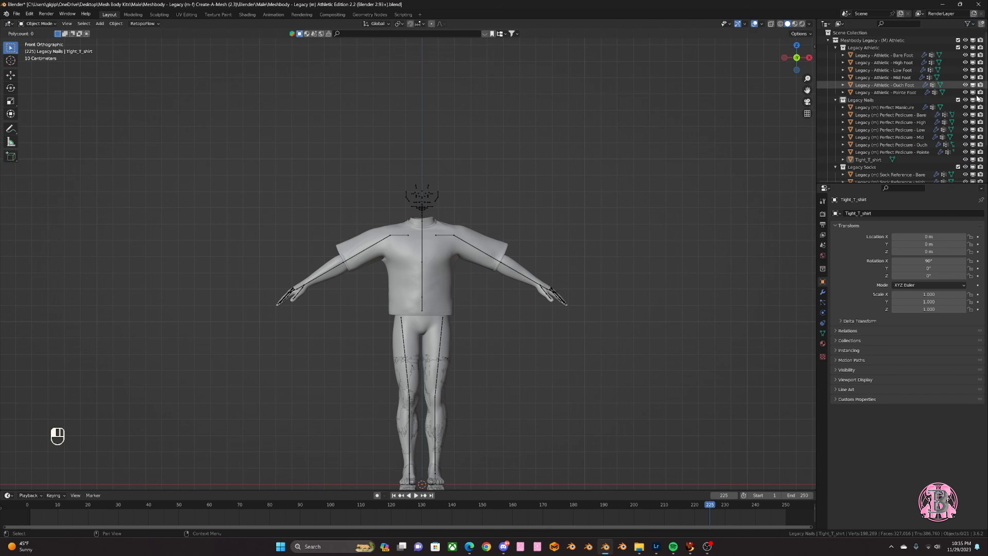
click(974, 99)
scroll(973, 110, down, 3)
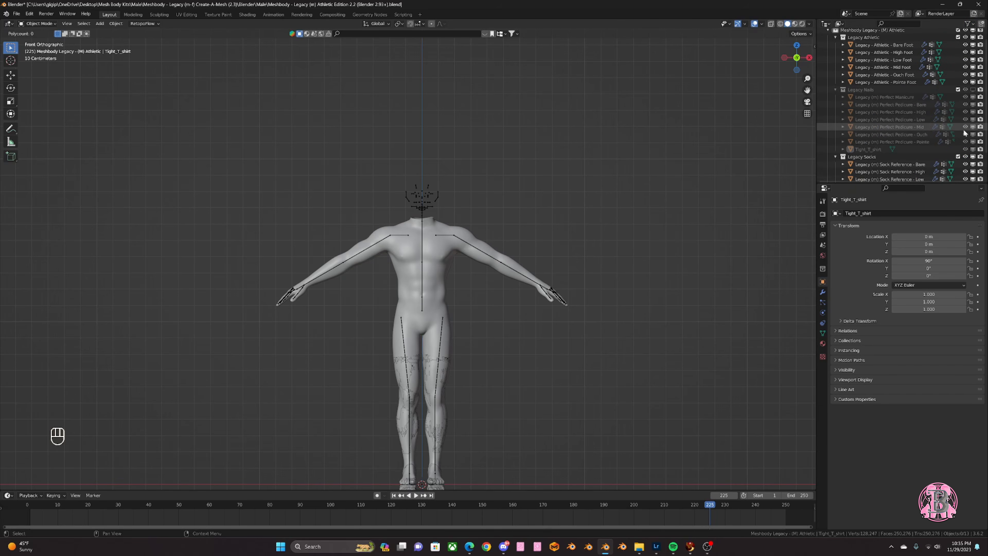
click(973, 123)
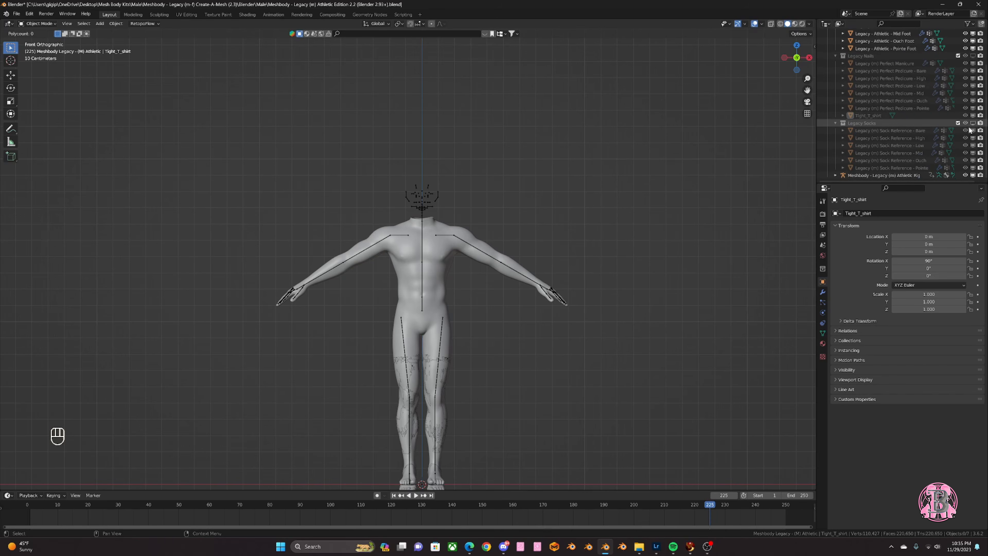
scroll(953, 121, up, 3)
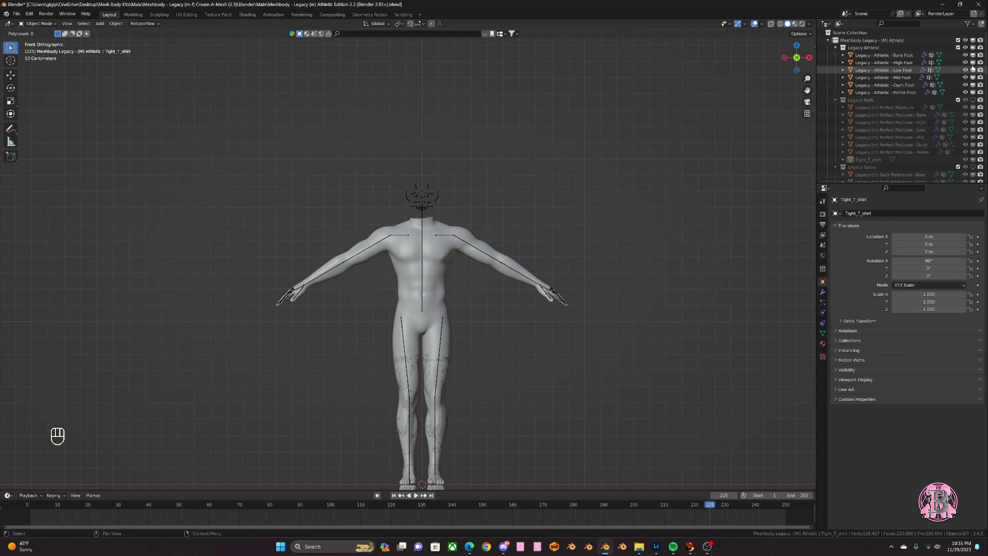
- Hide the Legacy Athletic Bare, High, Low, Mid and Pointe Foot bodies, keeping only the Ouch Foot body shown
click(965, 55)
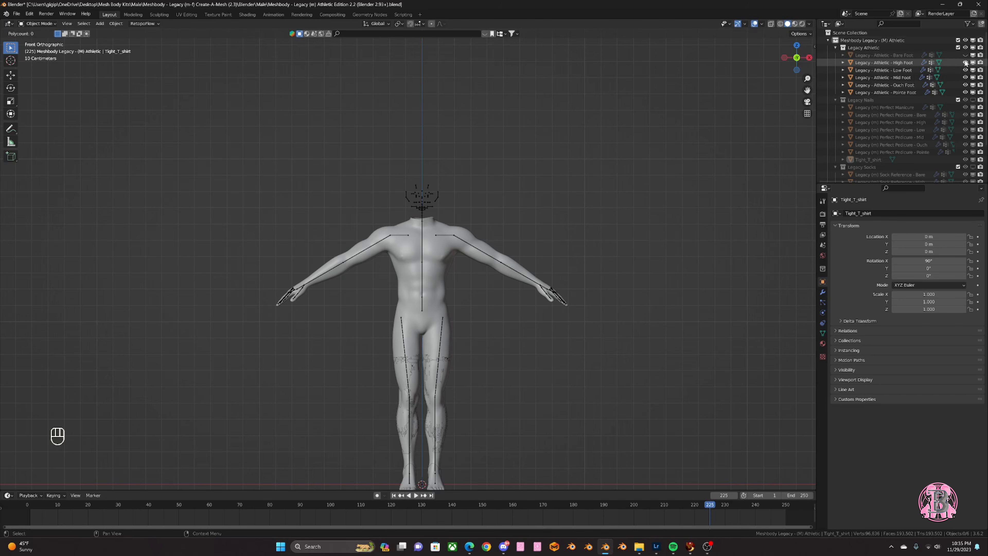
click(964, 62)
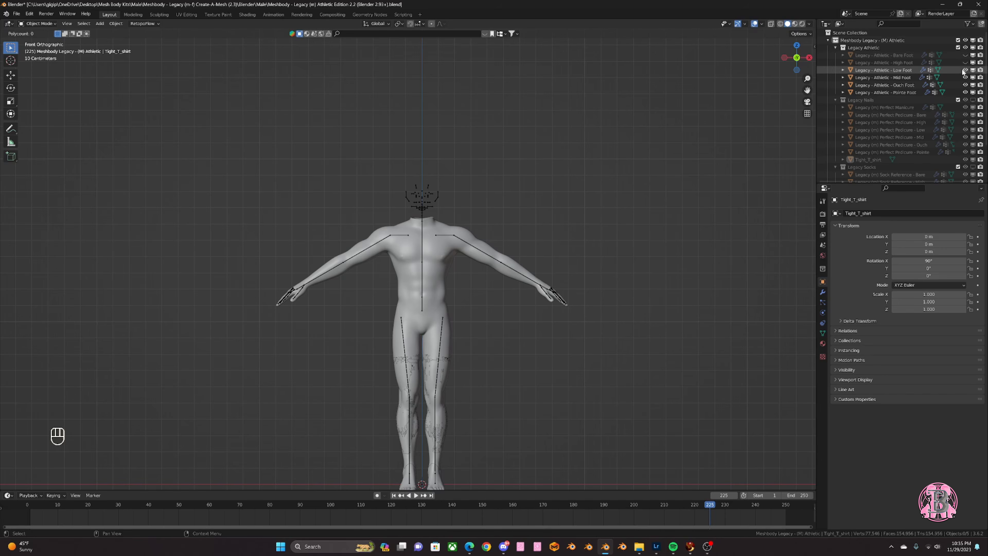
click(964, 70)
click(964, 78)
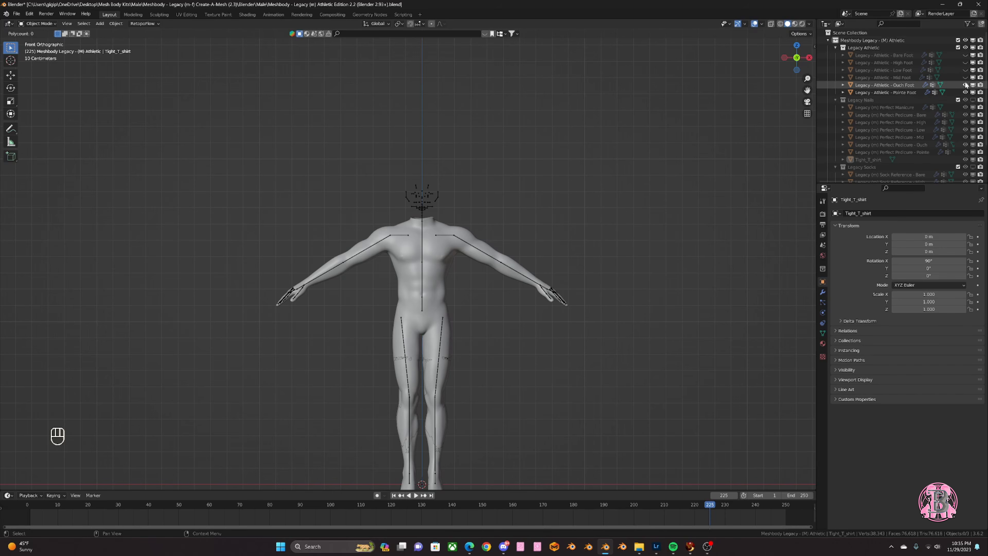
middle_drag(422, 284, 382, 306)
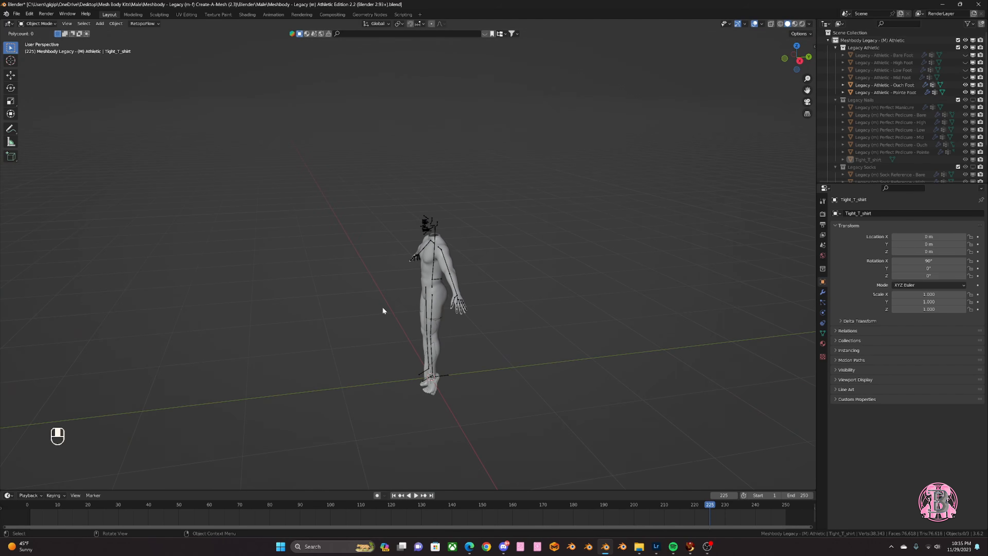
scroll(525, 290, up, 3)
shift+middle_drag(491, 332, 673, 187)
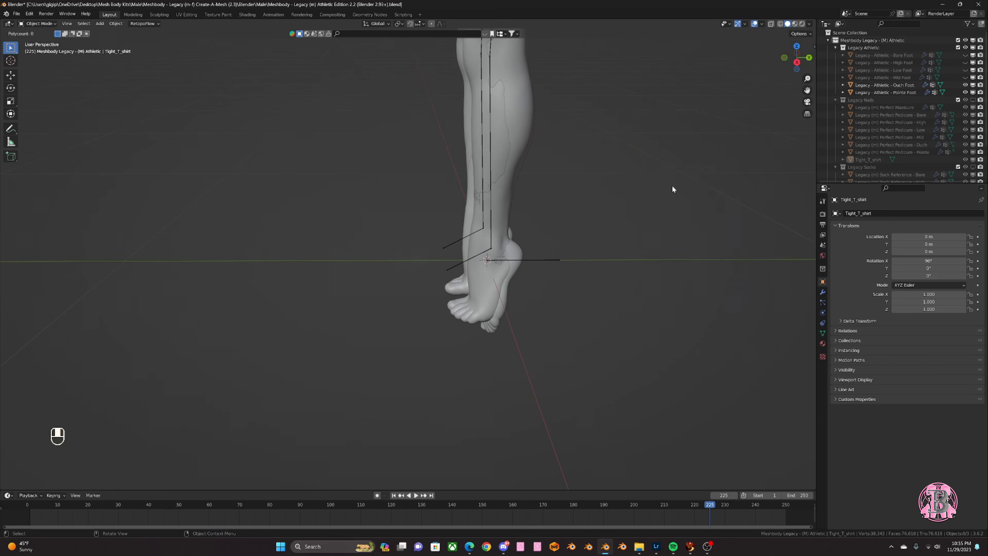
click(965, 92)
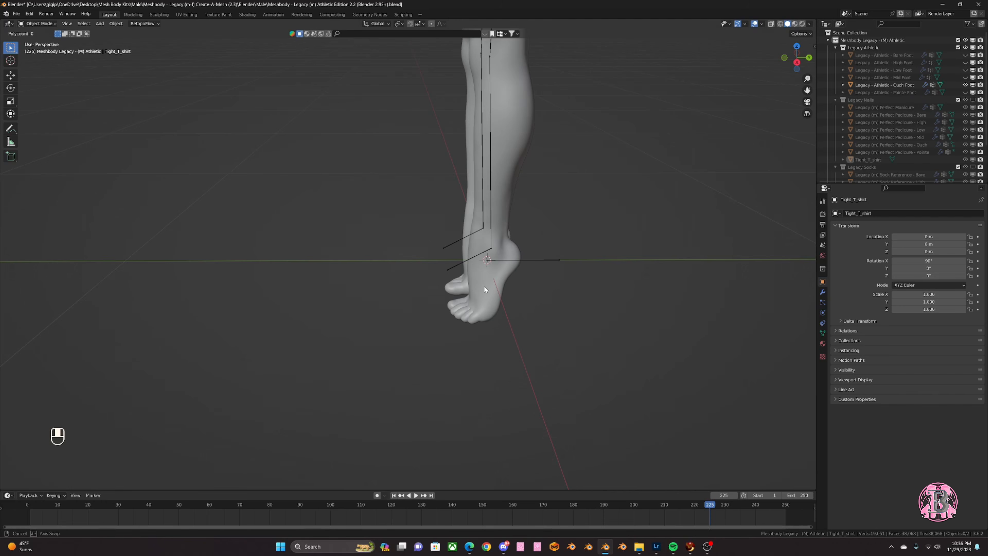
- Re-enable the Legacy Nails collection in the viewport and disable its Perfect Manicure and all Perfect Pedicure meshes, keeping the T-shirt shown
key(KP_1)
scroll(502, 218, down, 5)
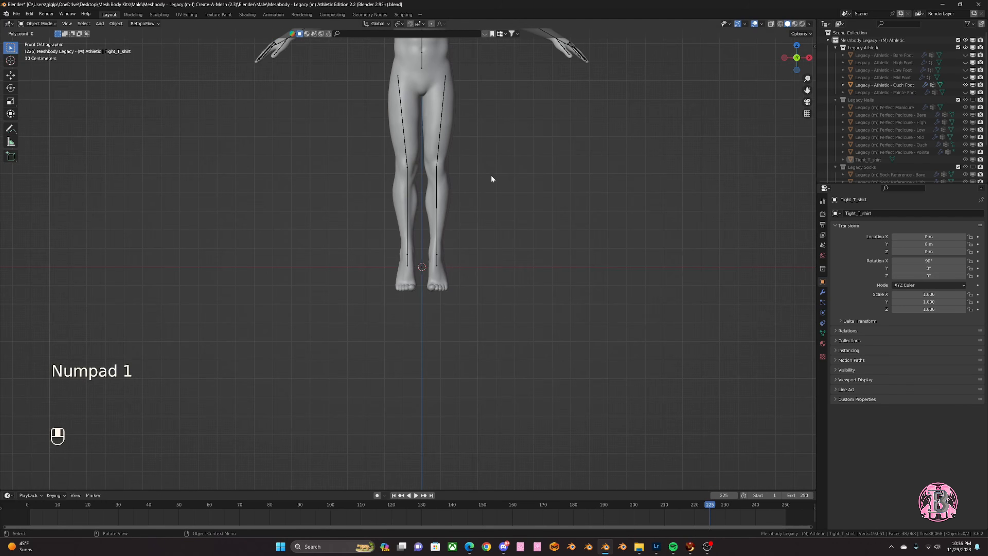
shift+middle_drag(485, 315, 486, 339)
scroll(886, 113, down, 3)
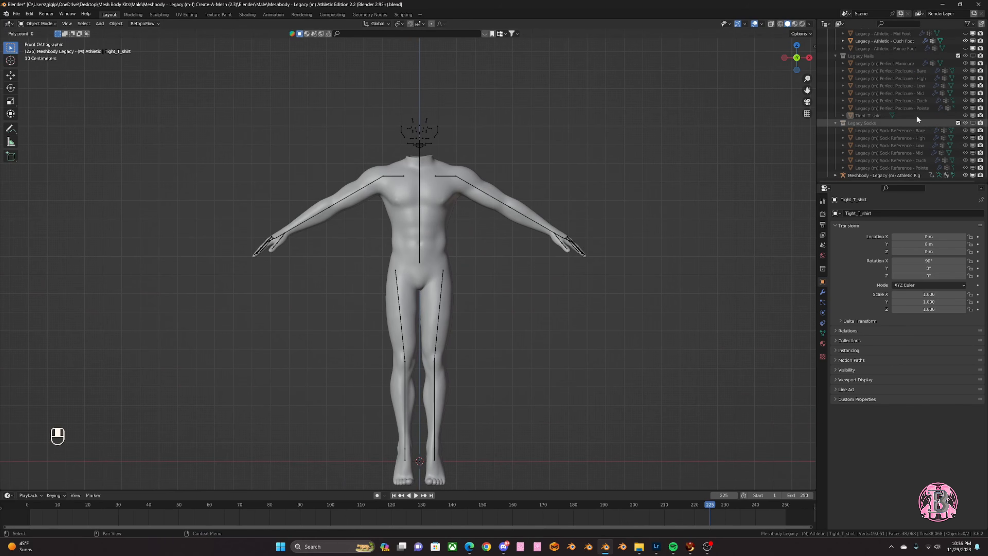
click(974, 55)
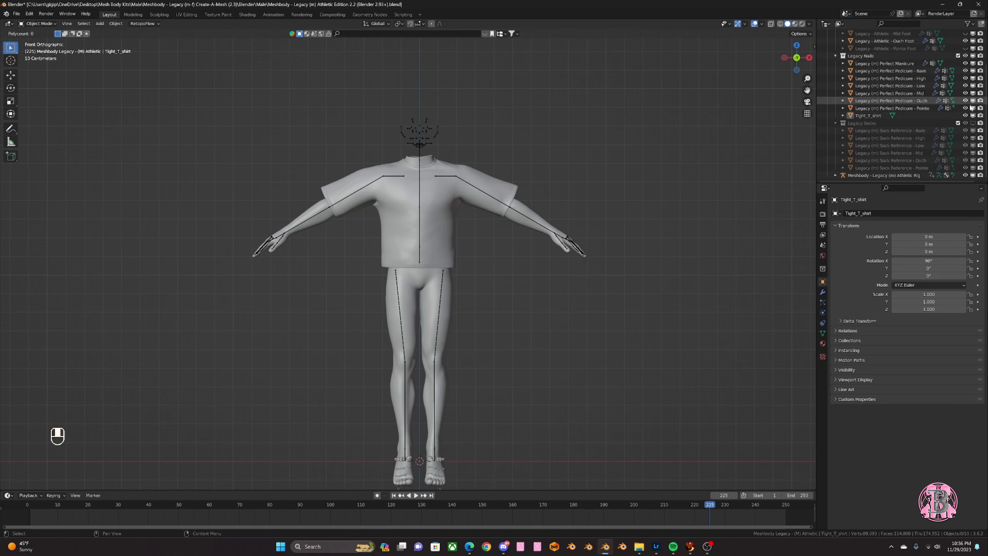
click(973, 64)
click(974, 71)
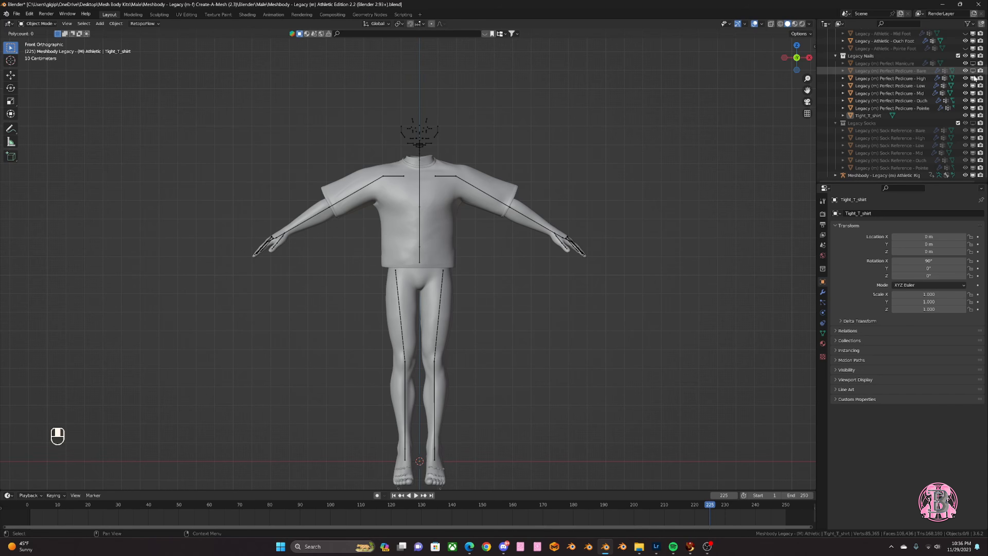
click(974, 78)
click(973, 86)
click(973, 93)
click(973, 100)
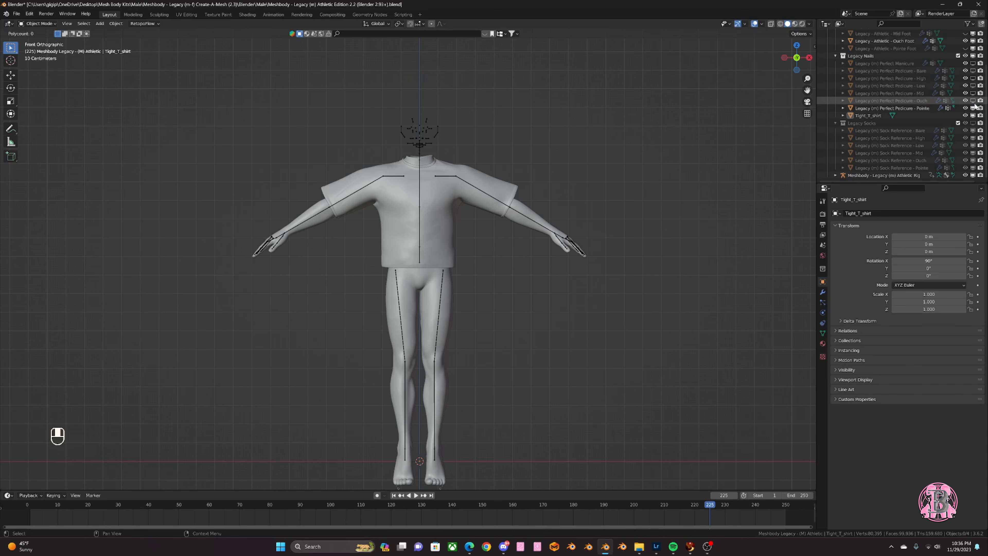
click(974, 108)
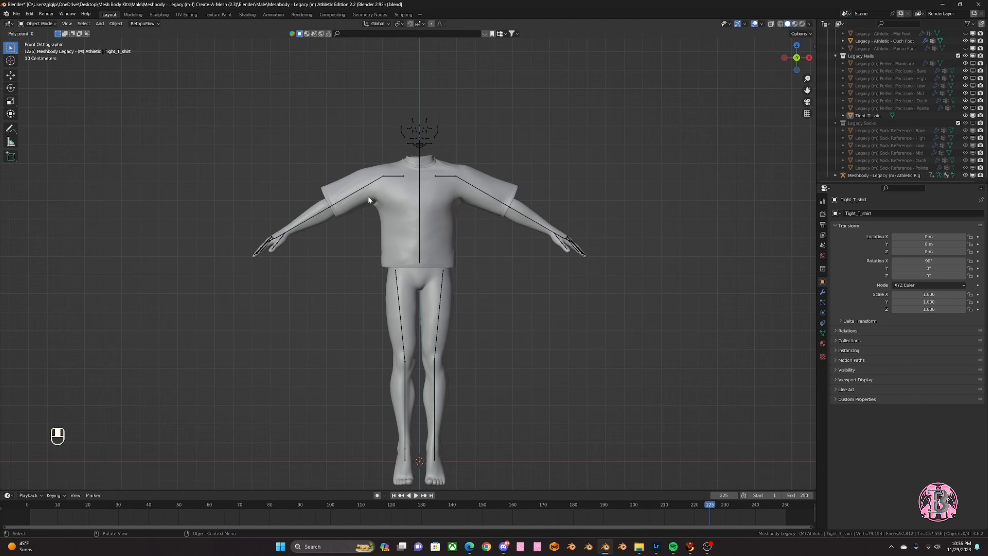
- Select the Tight_T_shirt mesh on the body and switch it to Sculpt Mode
scroll(414, 209, up, 3)
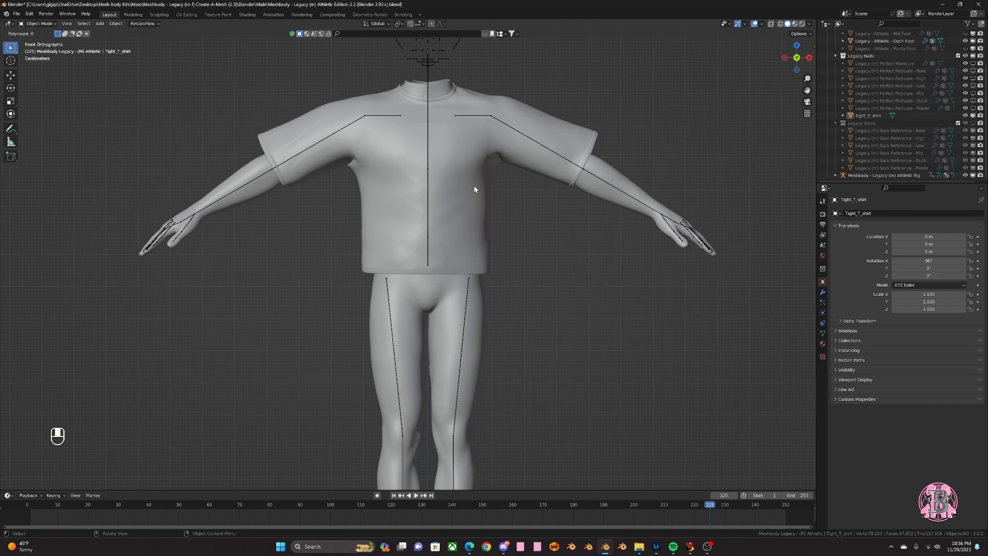
scroll(473, 203, down, 1)
shift+middle_drag(455, 171, 440, 220)
scroll(440, 221, up, 3)
click(463, 215)
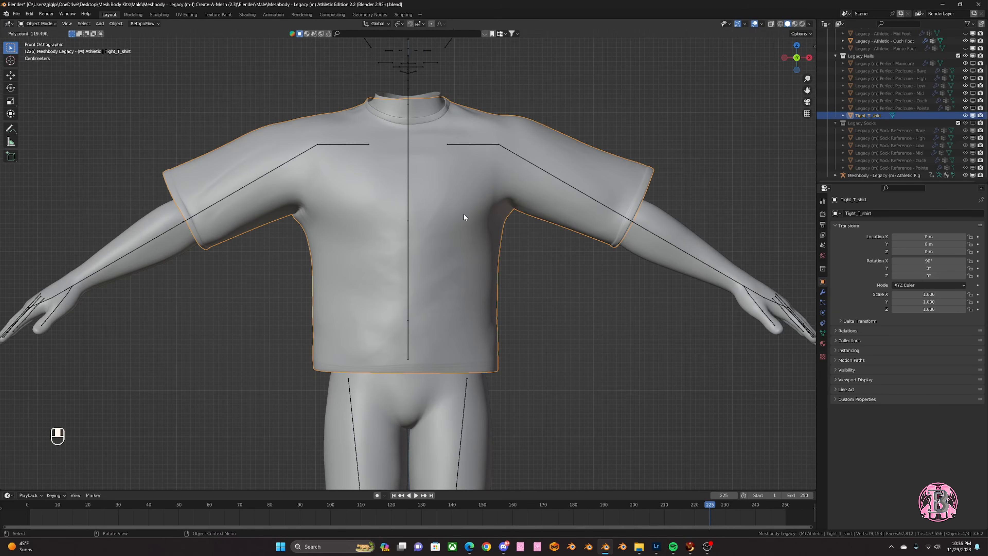
scroll(456, 223, down, 2)
middle_drag(326, 280, 543, 277)
scroll(477, 297, up, 4)
shift+middle_drag(306, 251, 402, 261)
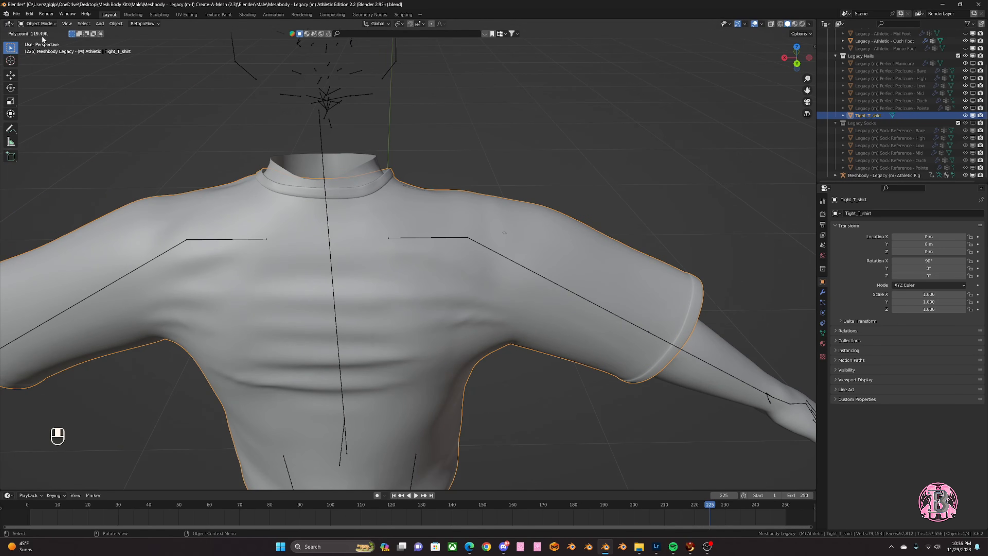
click(38, 24)
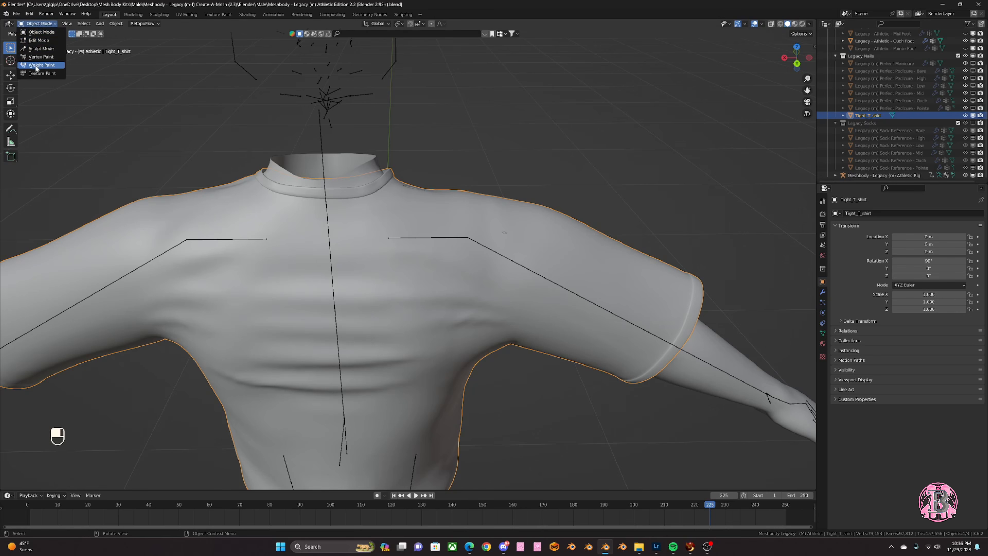
click(38, 48)
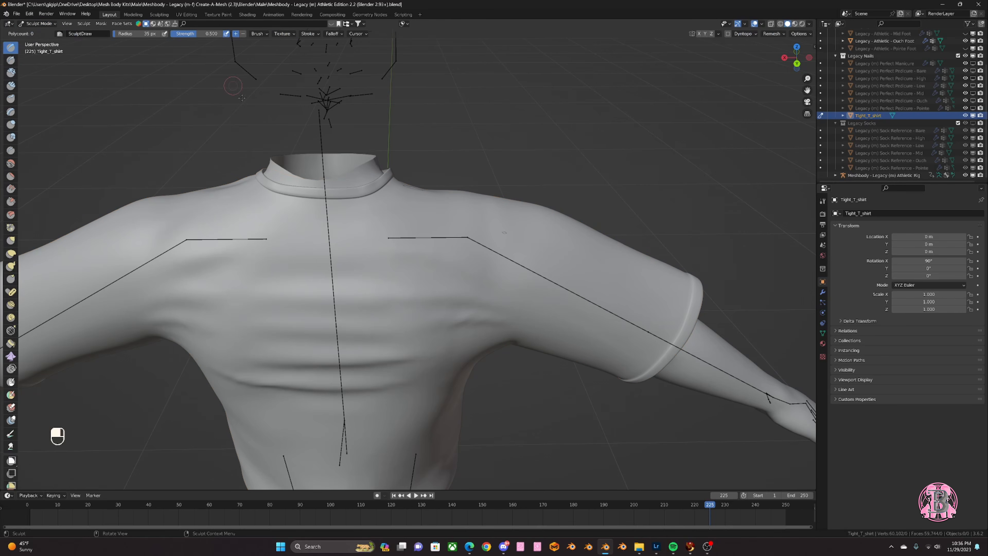
- Inflate the T-shirt around the shoulder beside the collar using the Inflate/Deflate brush at an enlarged radius
click(11, 124)
drag(135, 34, 132, 34)
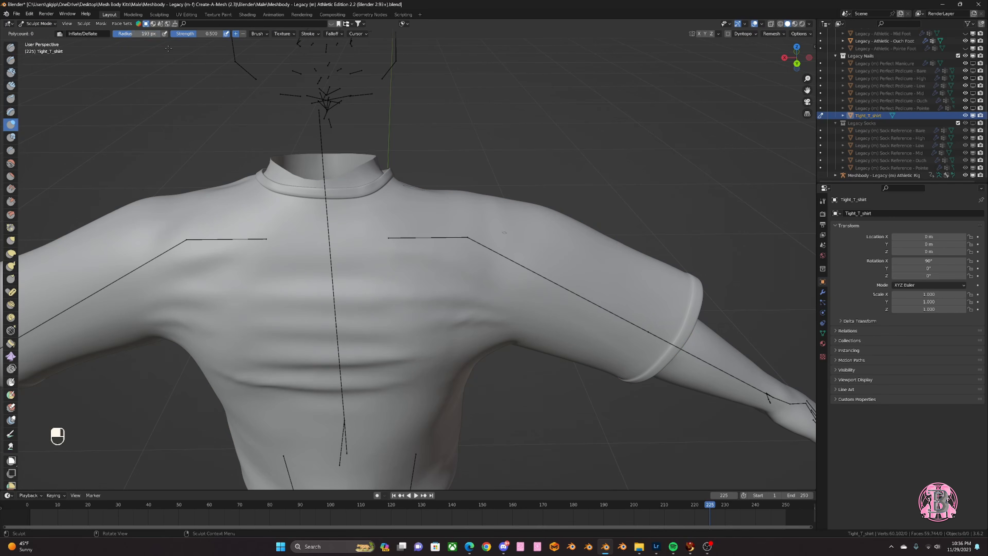
drag(421, 194, 438, 207)
mouse_move(502, 204)
middle_down()
mouse_move(476, 195)
mouse_move(511, 205)
mouse_move(527, 256)
mouse_move(572, 256)
mouse_move(329, 186)
middle_up()
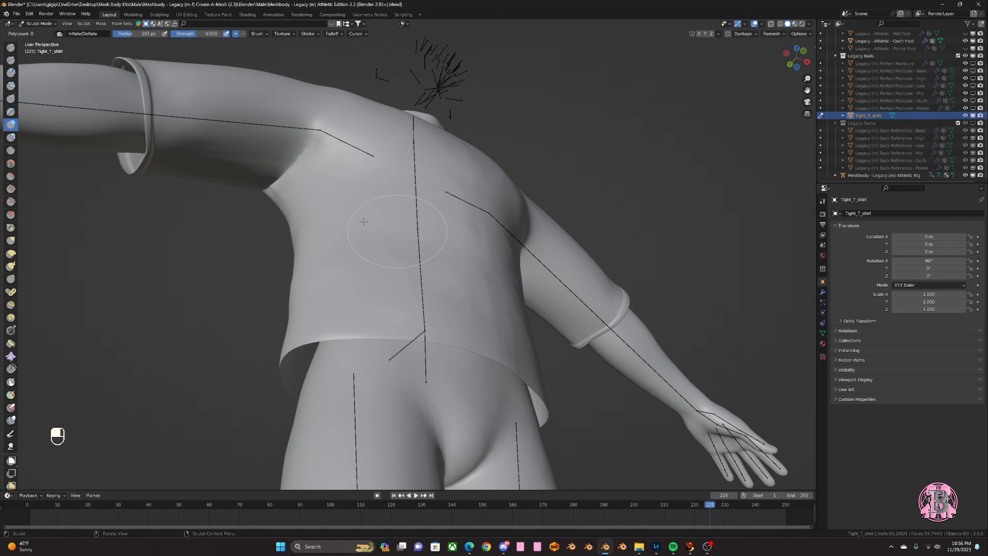
key(super)
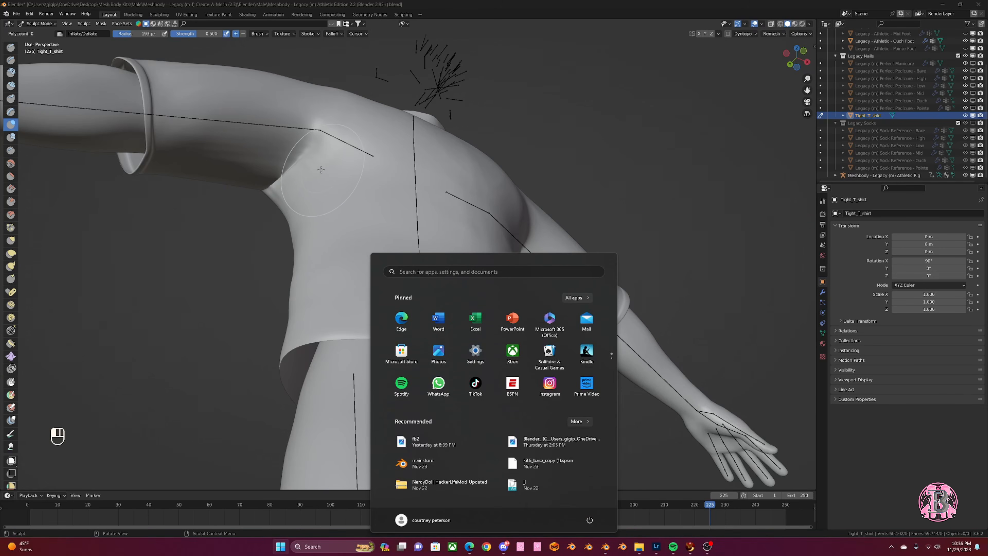
key(super)
shift+middle_drag(325, 166, 402, 231)
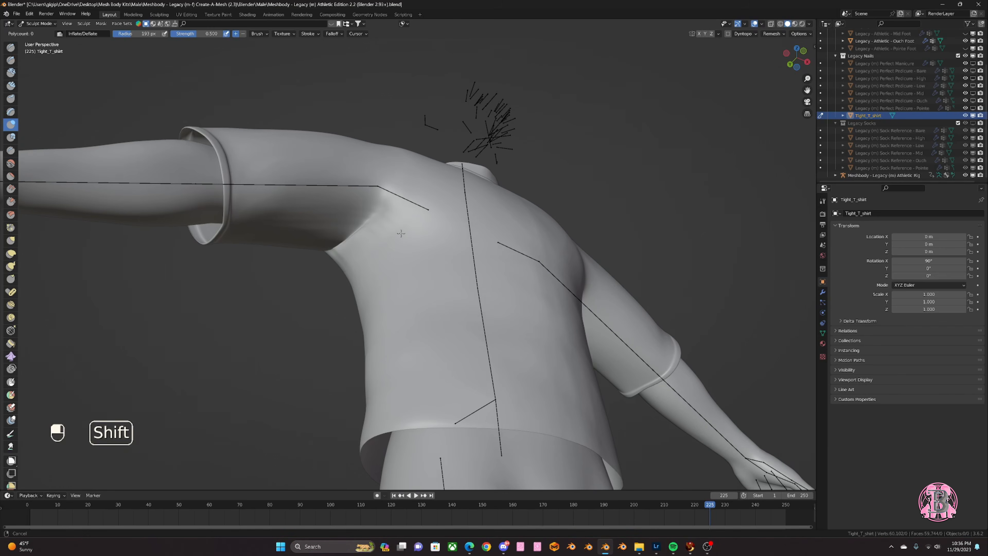
scroll(402, 231, up, 1)
- Smooth the T-shirt's underarm areas with the Smooth brush
click(11, 164)
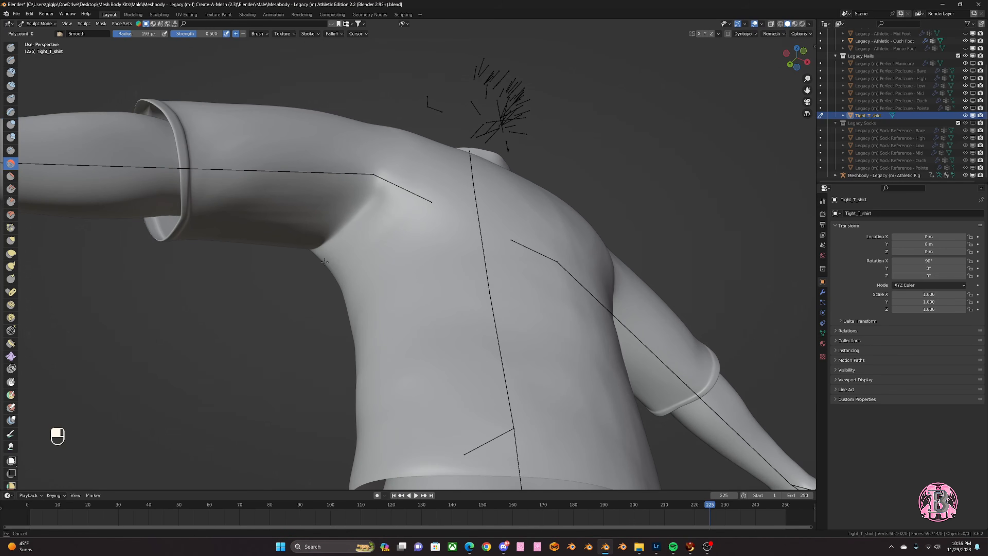
mouse_move(359, 228)
middle_down()
mouse_move(366, 242)
mouse_move(369, 233)
mouse_move(364, 369)
mouse_move(389, 351)
middle_up()
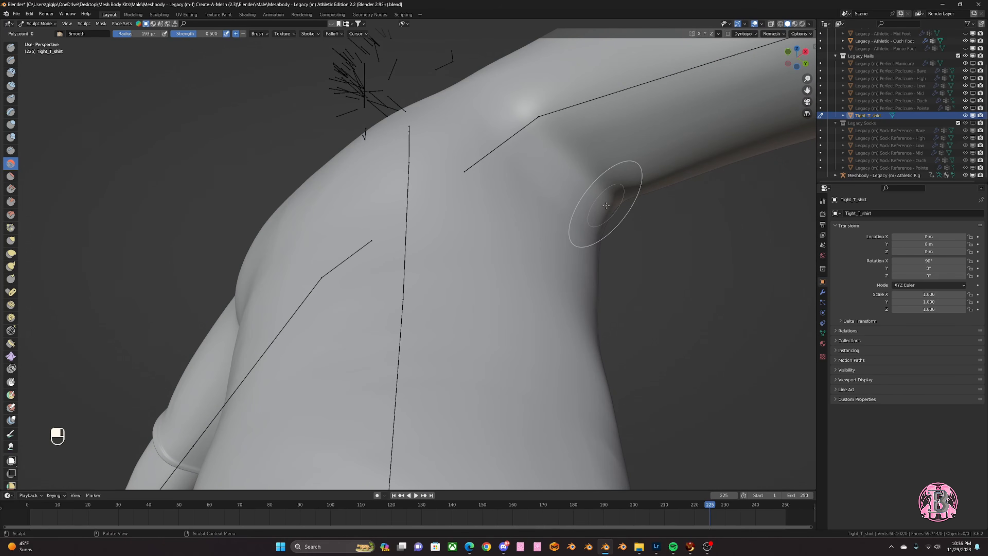
key(KP_3)
key(KP_1)
shift+middle_drag(346, 233, 462, 295)
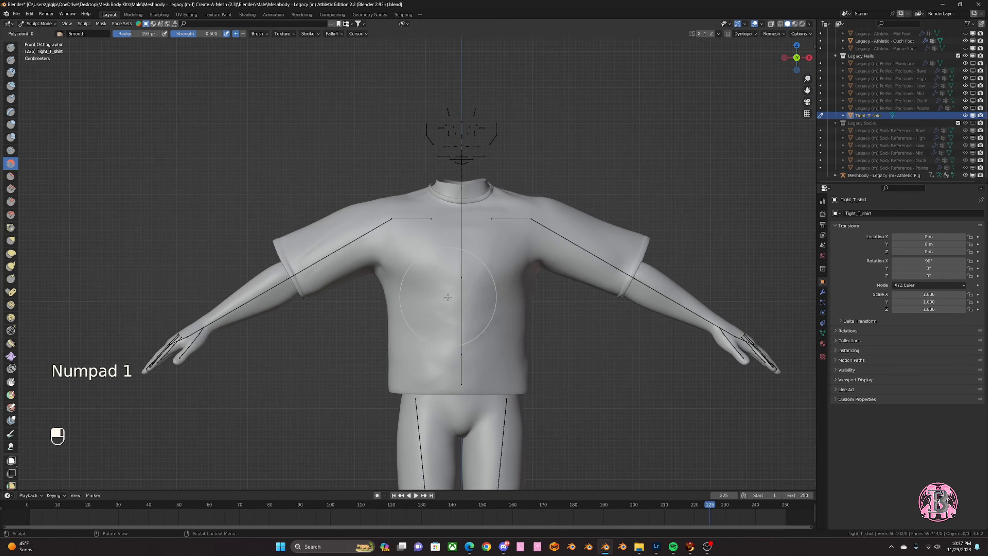
- Turn on X-ray to see the body through the T-shirt, and put the shirt mesh in Edit Mode
scroll(463, 296, up, 3)
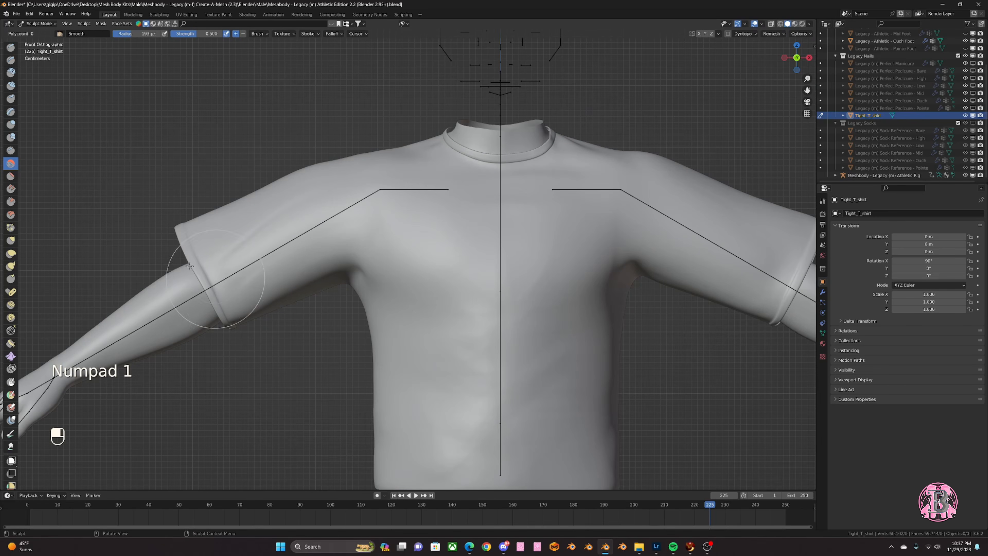
click(771, 24)
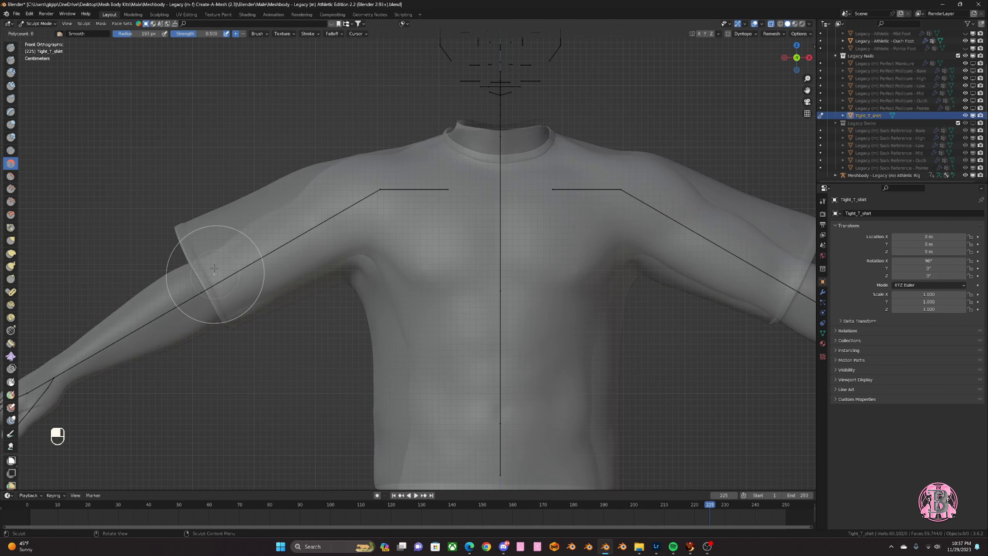
scroll(724, 257, down, 1)
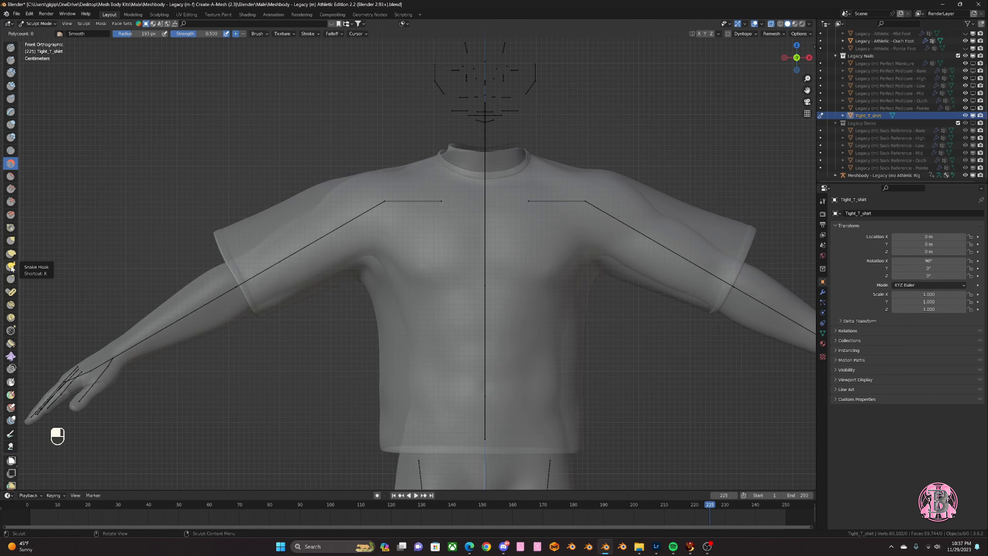
click(39, 24)
click(35, 41)
click(392, 35)
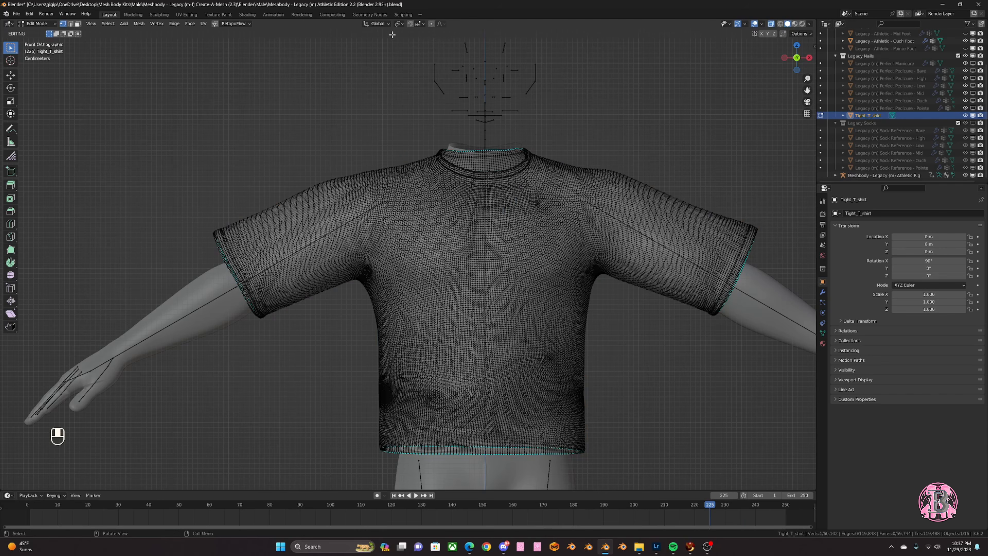
- Enable smooth proportional editing at a 0.1978 m size, lower one sleeve hem's upper corner about 0.011 m, and rotate it slightly
click(441, 23)
click(431, 24)
click(11, 74)
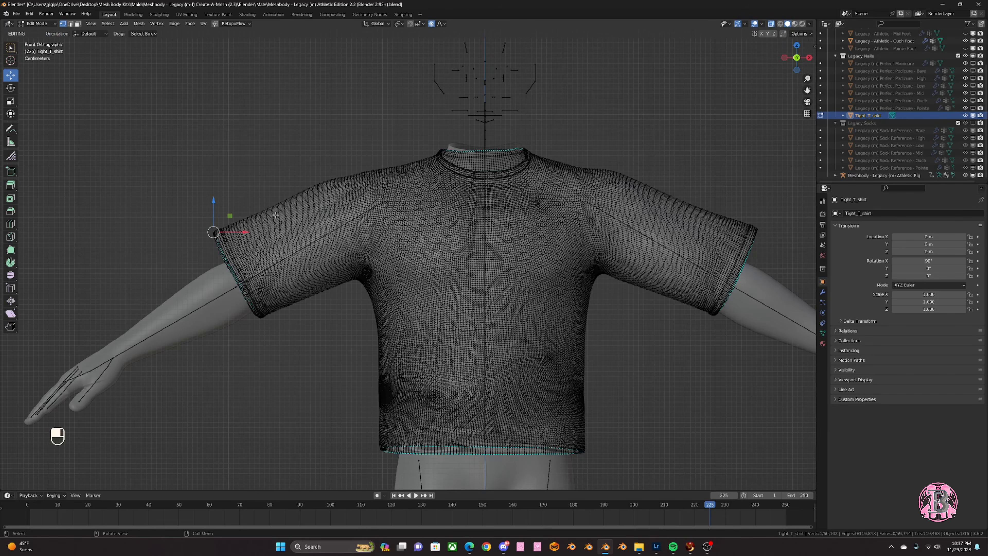
key(g)
scroll(234, 220, down, 3)
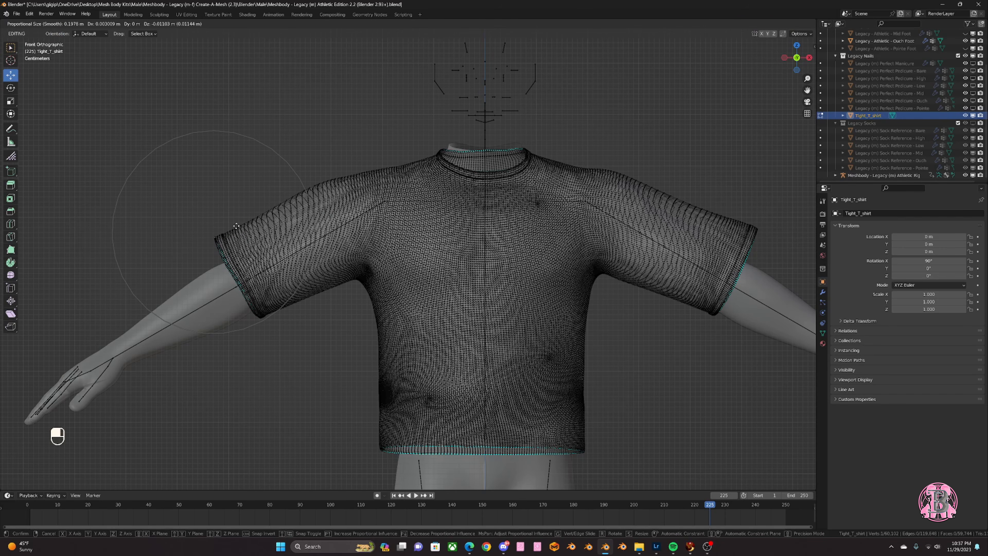
click(233, 225)
key(r)
click(663, 237)
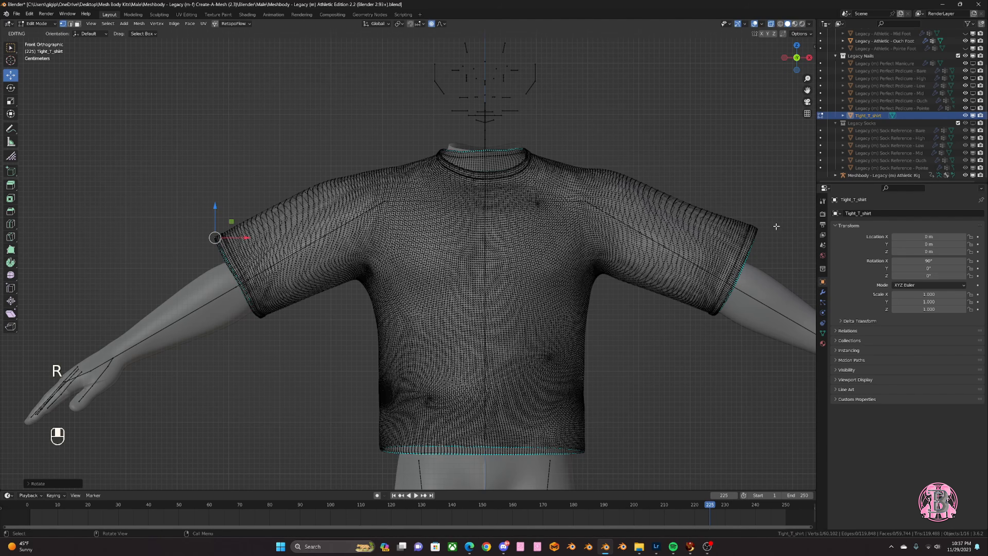
- Lower the opposite sleeve hem's upper corner about 0.02 m with proportional editing, undoing a first smaller move
alt+click(755, 228)
key(g)
click(754, 228)
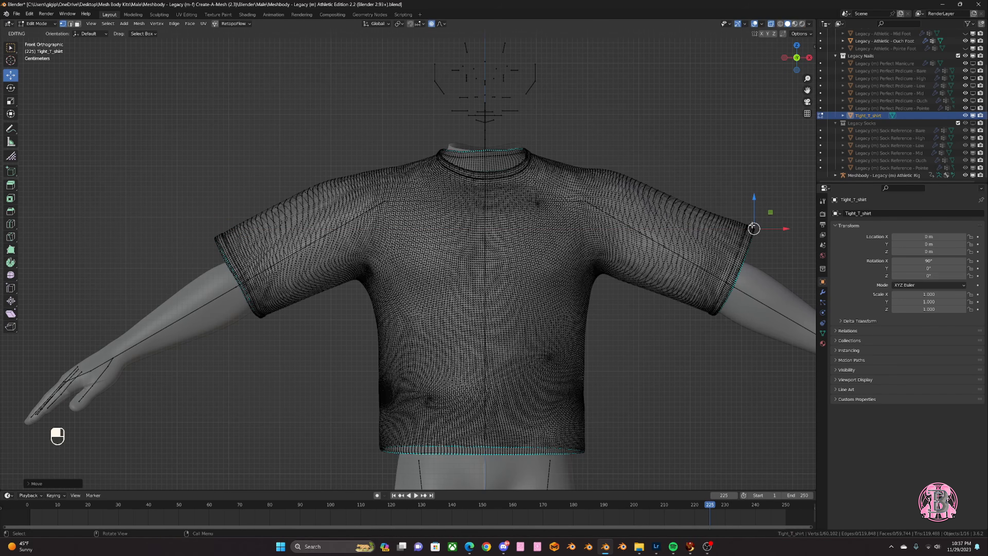
key(ctrl+z)
key(g)
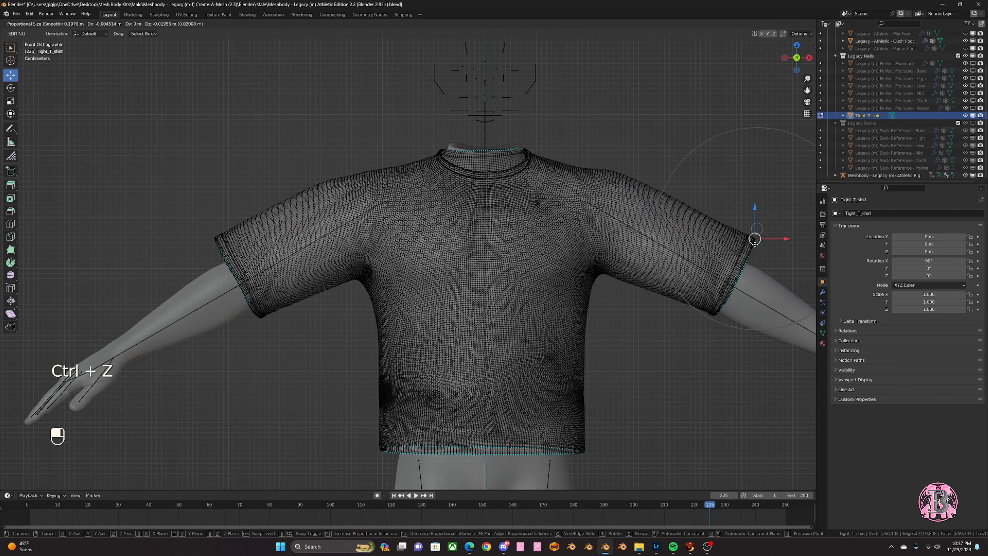
click(754, 239)
- Lower the upper edges of both sleeves midway along their length by about 0.012 m, and return to Object Mode
scroll(409, 257, down, 3)
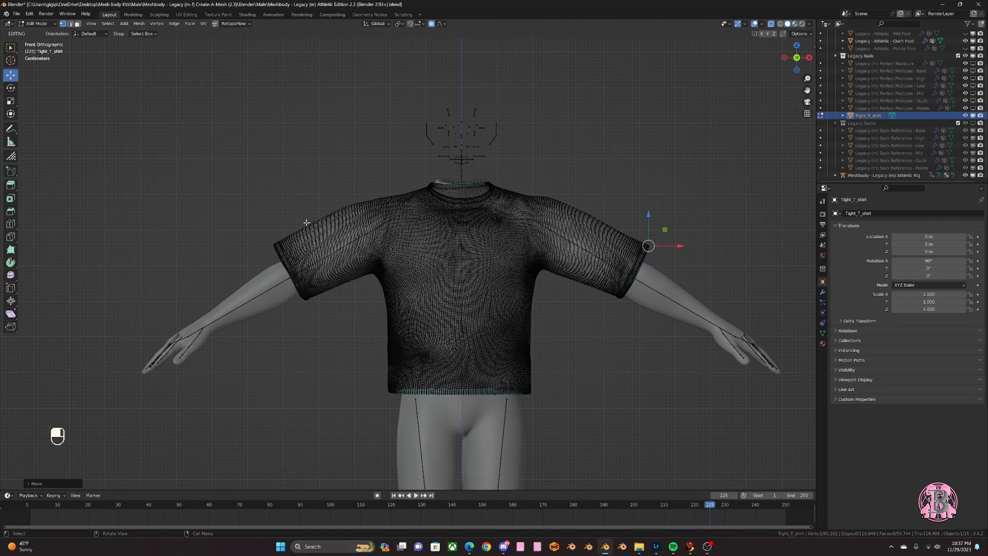
alt+click(307, 224)
key(g)
click(311, 230)
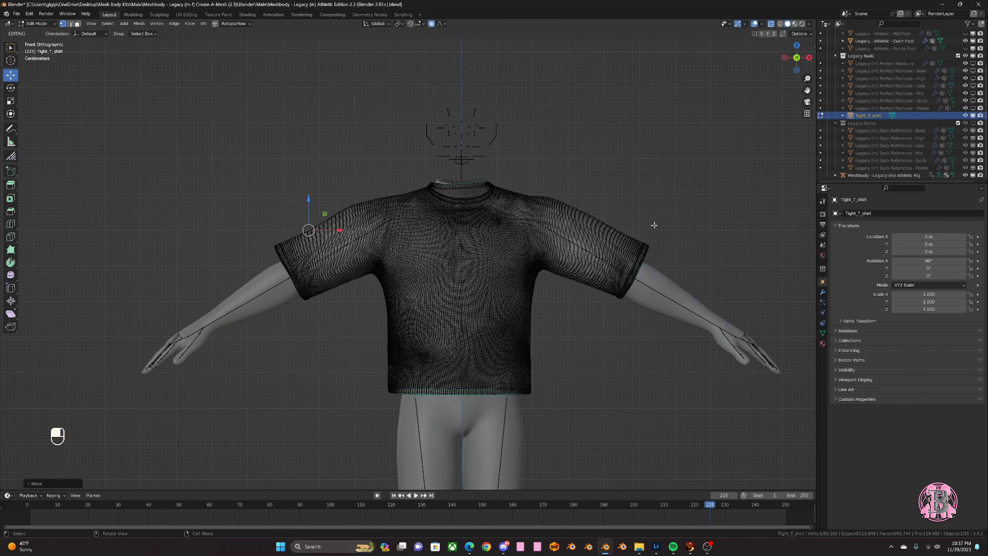
alt+click(614, 231)
key(g)
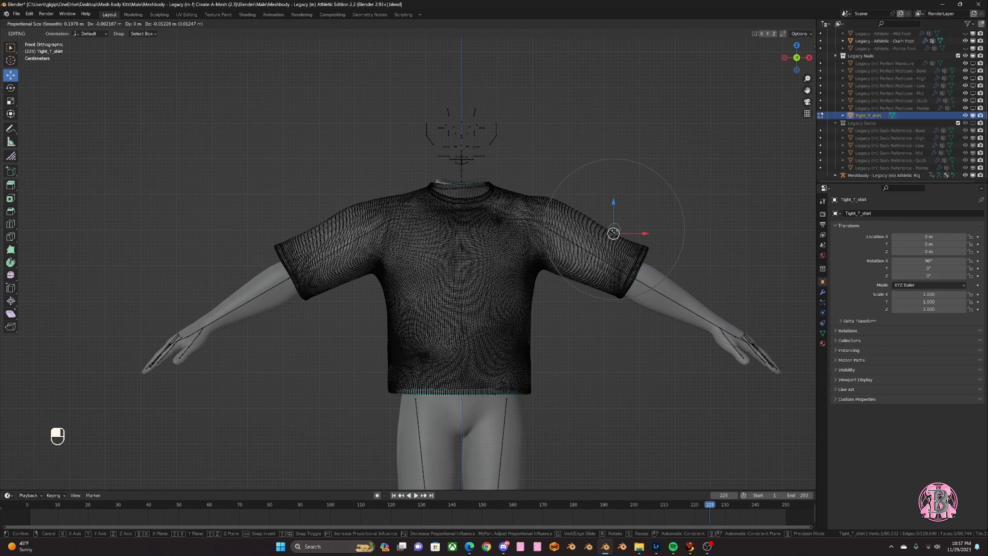
click(614, 233)
key(Tab)
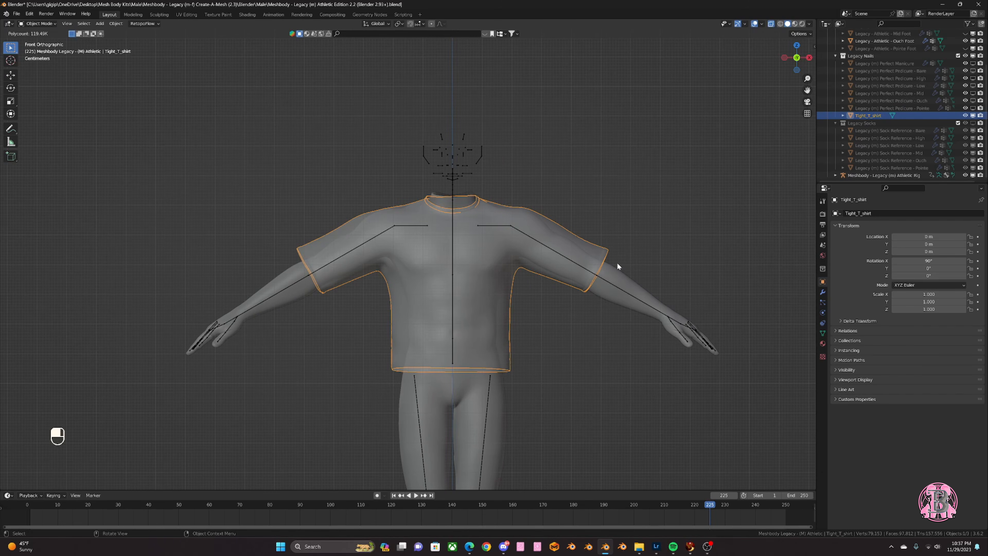
- Examine how the T-shirt fits over the body at the shoulders, torso and hem, from the front and the side
scroll(583, 260, down, 2)
scroll(569, 263, up, 4)
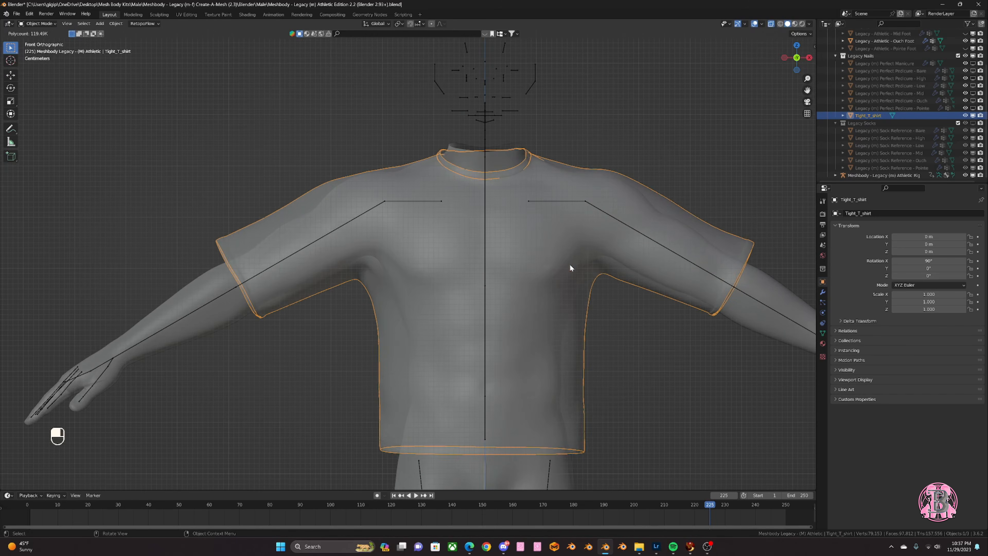
scroll(570, 267, down, 2)
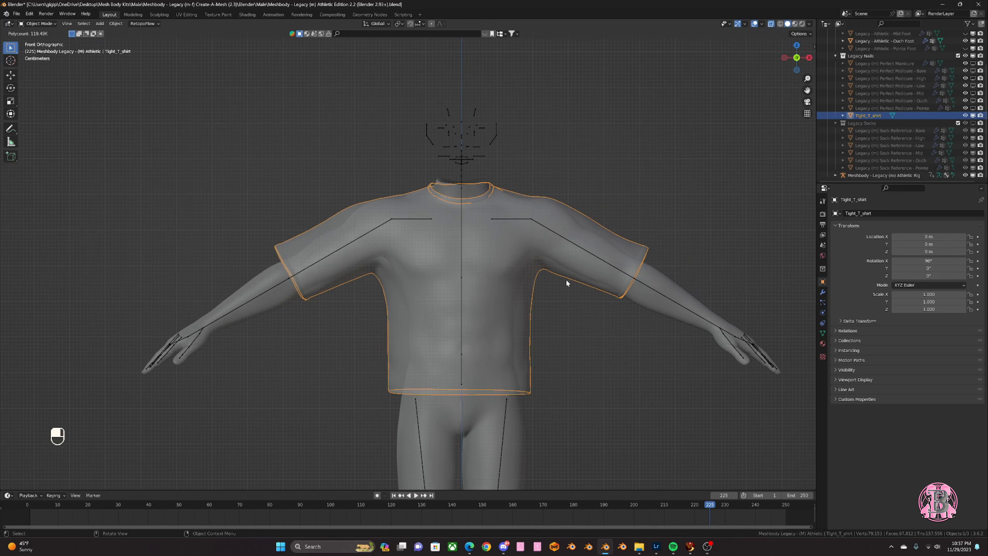
scroll(567, 279, up, 4)
shift+middle_drag(654, 176, 504, 211)
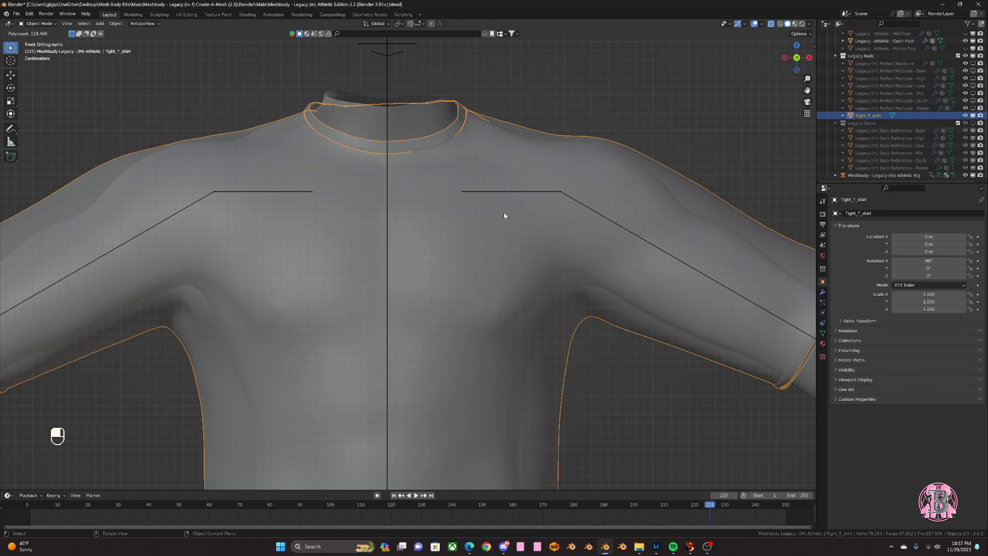
scroll(504, 211, down, 4)
shift+middle_drag(418, 265, 438, 244)
scroll(439, 244, up, 1)
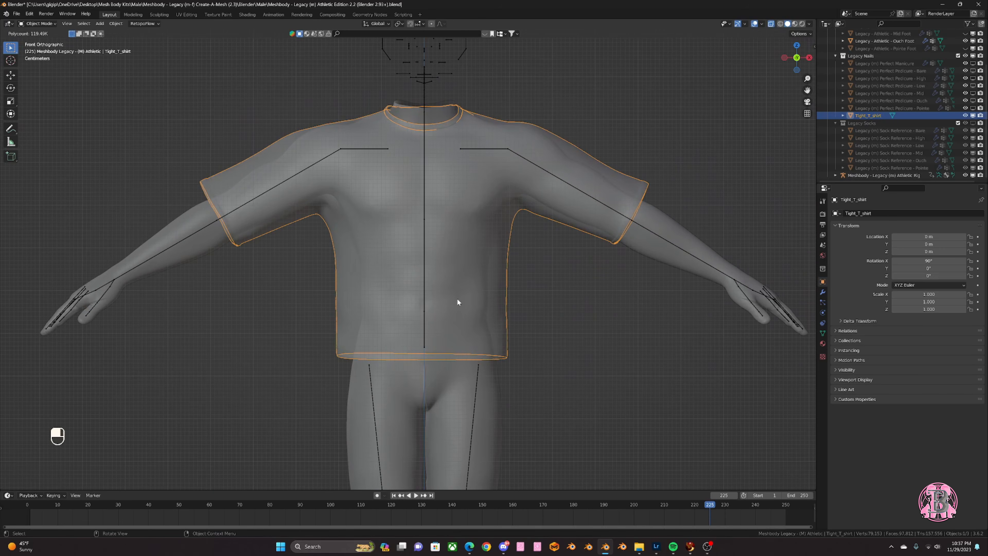
key(Tab)
key(Tab)
middle_drag(523, 411, 649, 367)
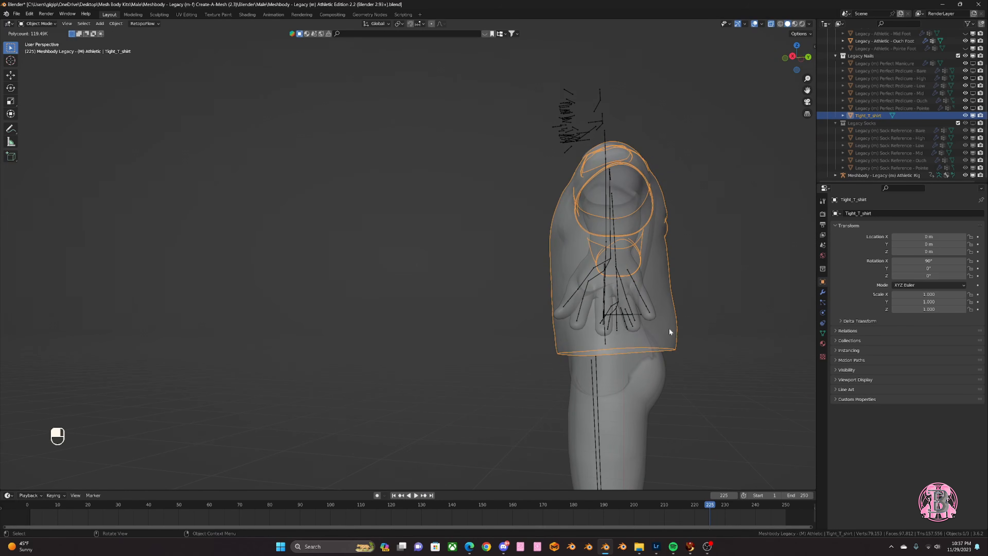
key(KP_1)
scroll(466, 393, down, 2)
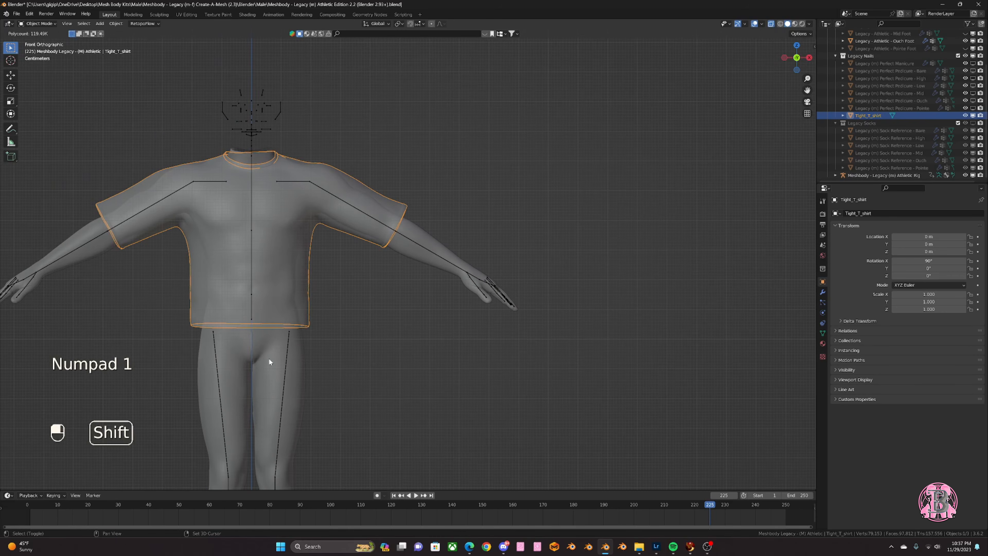
shift+middle_drag(269, 358, 444, 393)
scroll(444, 394, up, 2)
- Turn off X-ray and parent the T-shirt to the Meshbody Legacy (m) Athletic Rig with an armature modifier
click(771, 24)
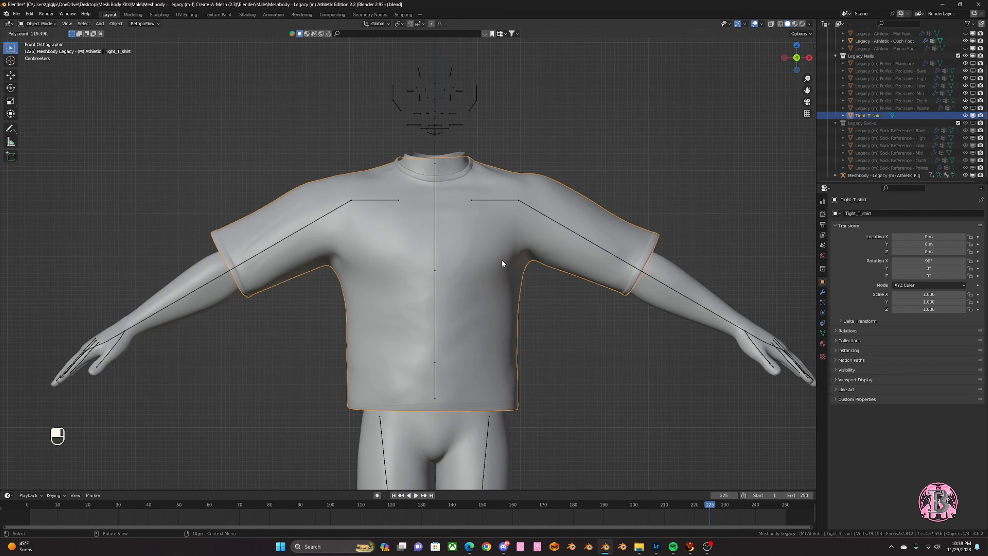
shift+click(435, 260)
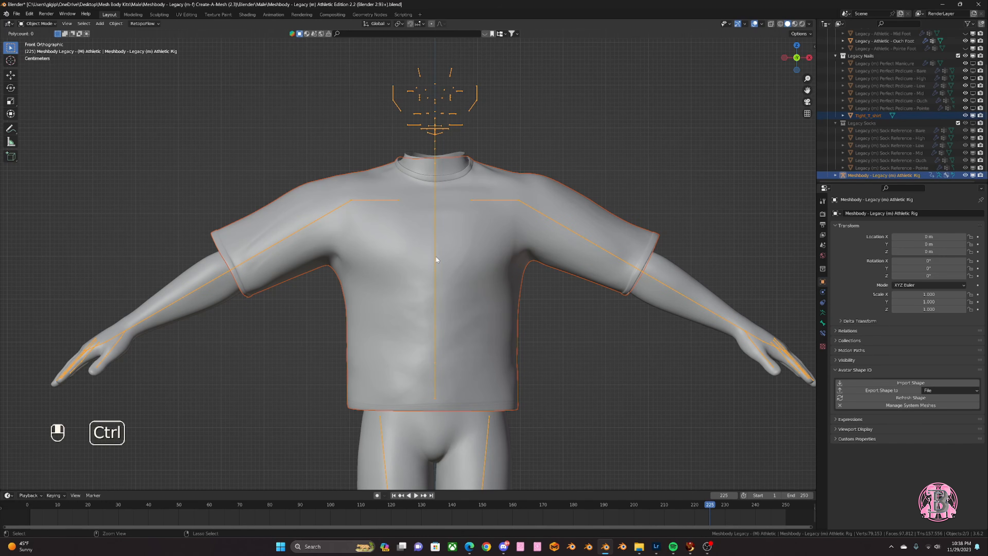
key(ctrl+p)
click(408, 295)
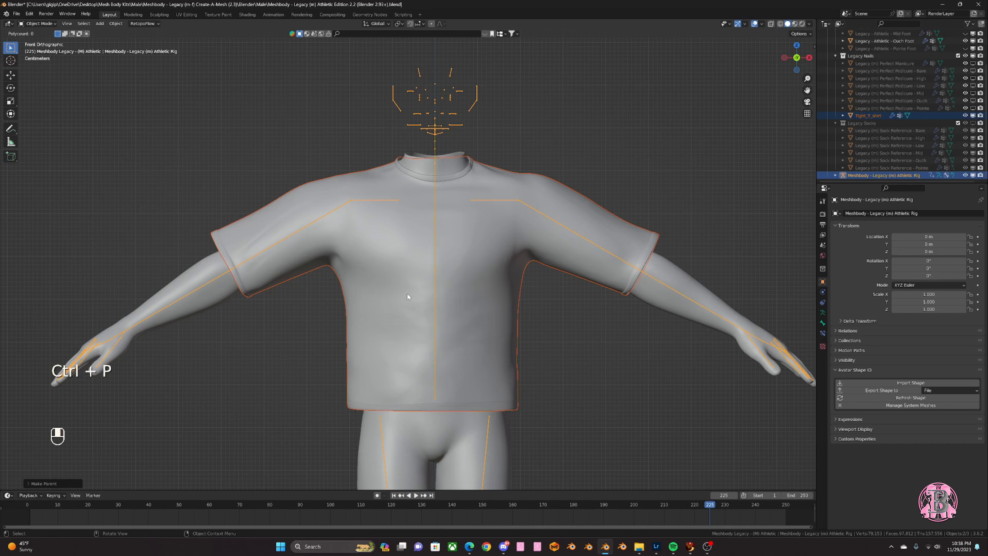
- In Weight Paint mode, transfer the body mesh's weights to all T-shirt vertices with source layers By Name, and return to Object Mode
click(652, 299)
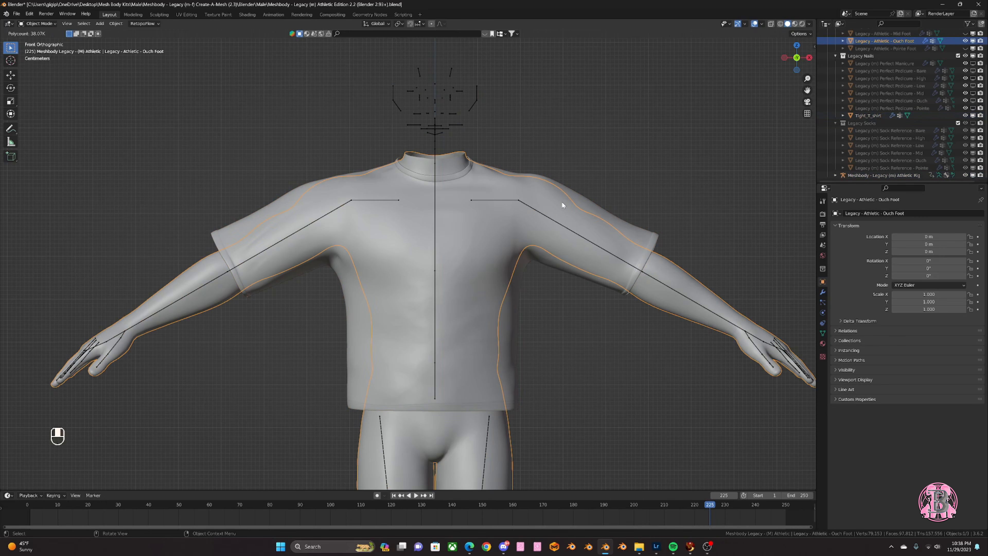
shift+click(488, 229)
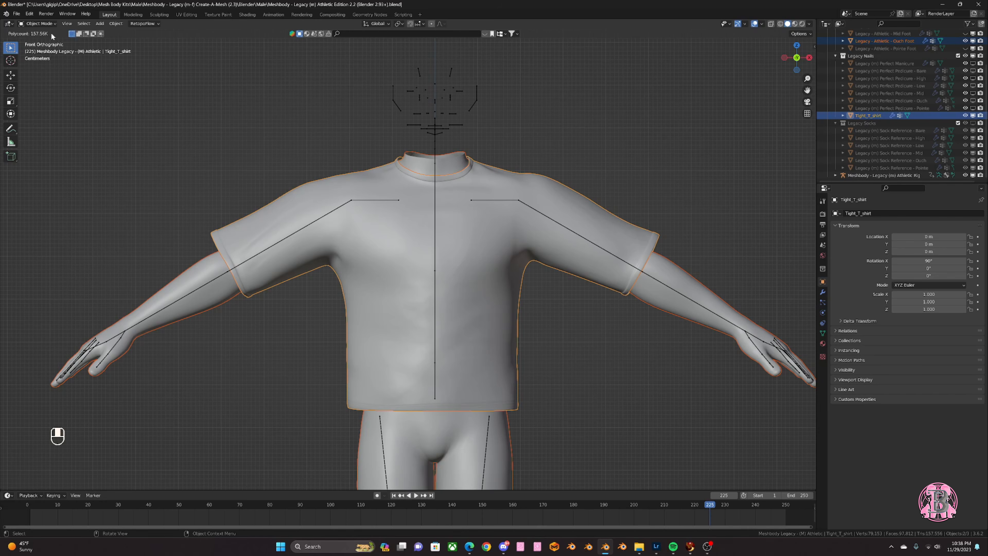
click(39, 23)
click(51, 67)
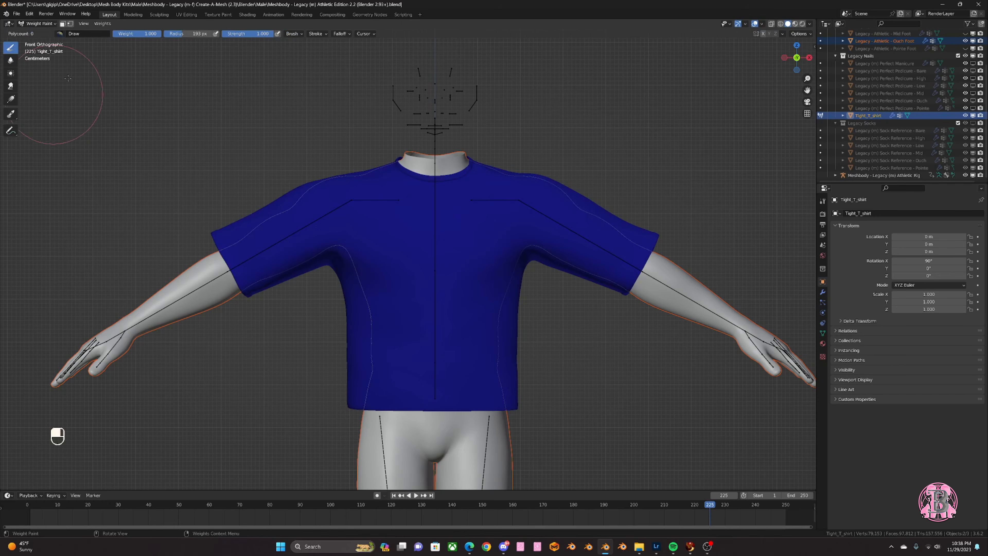
click(70, 24)
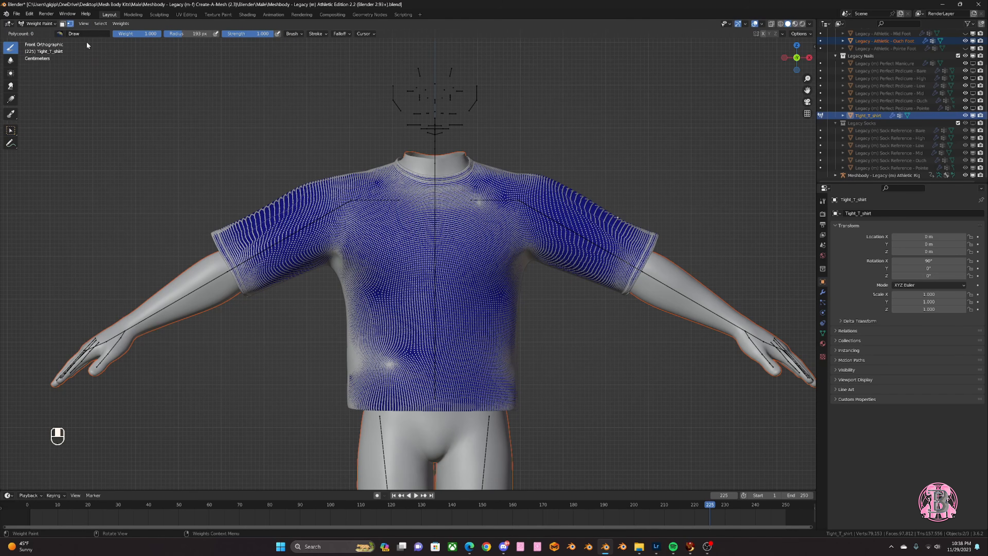
key(a)
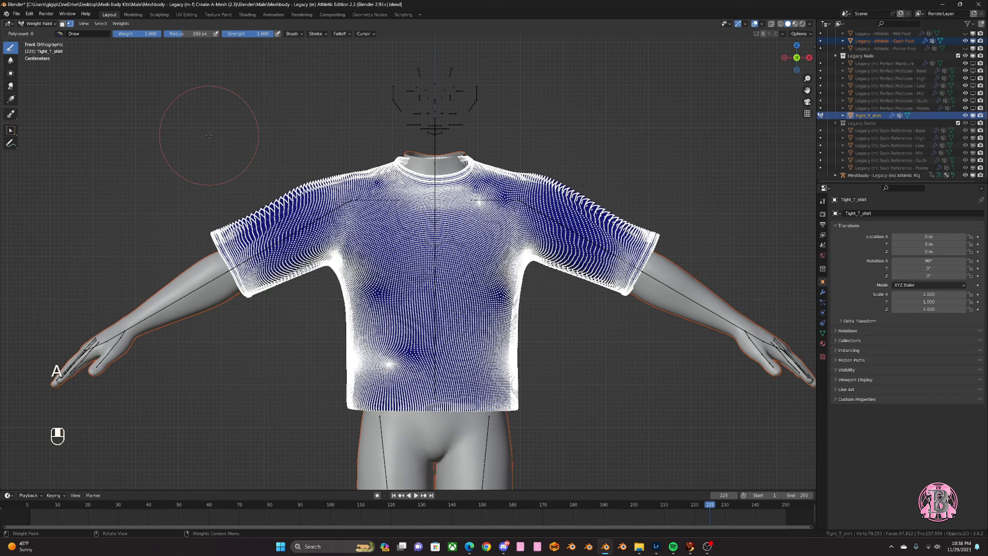
click(120, 23)
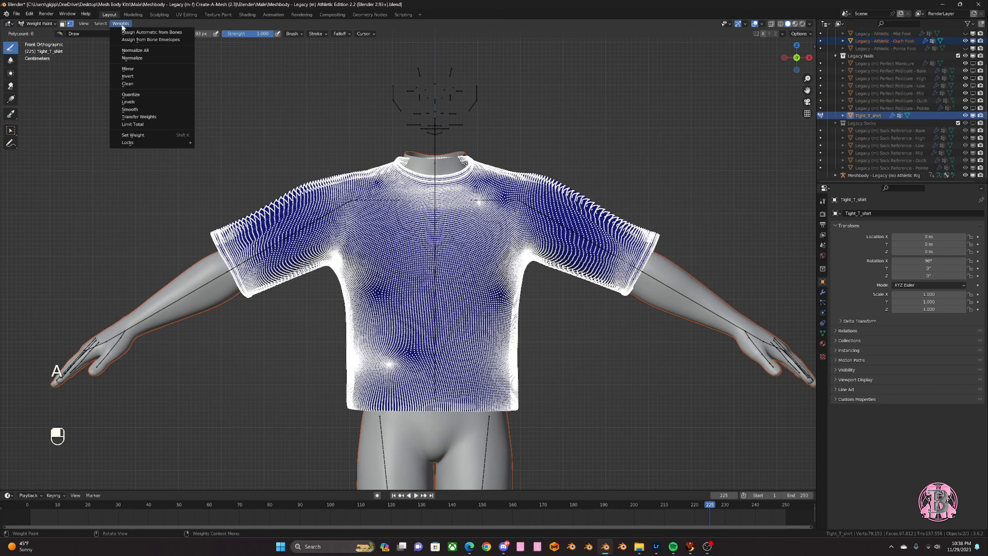
click(132, 117)
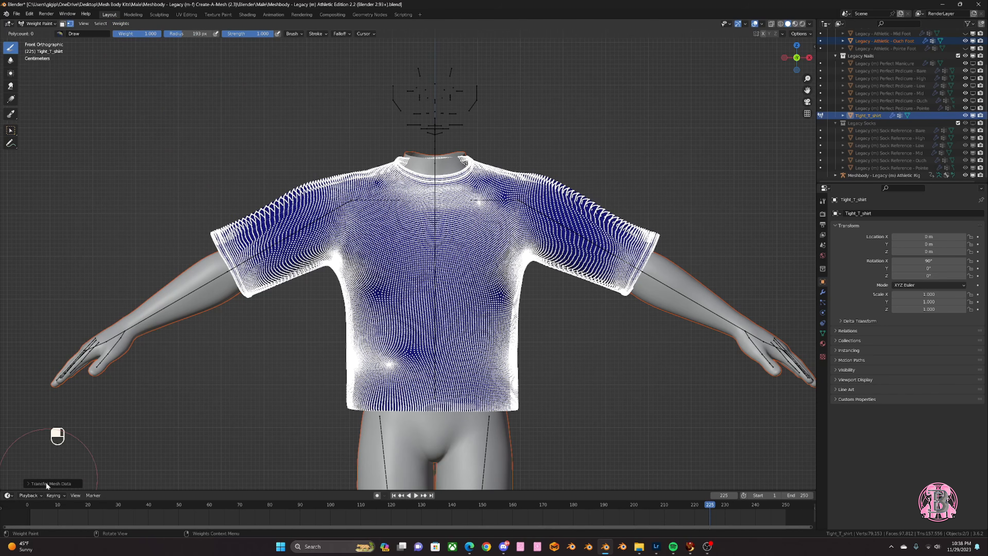
click(87, 456)
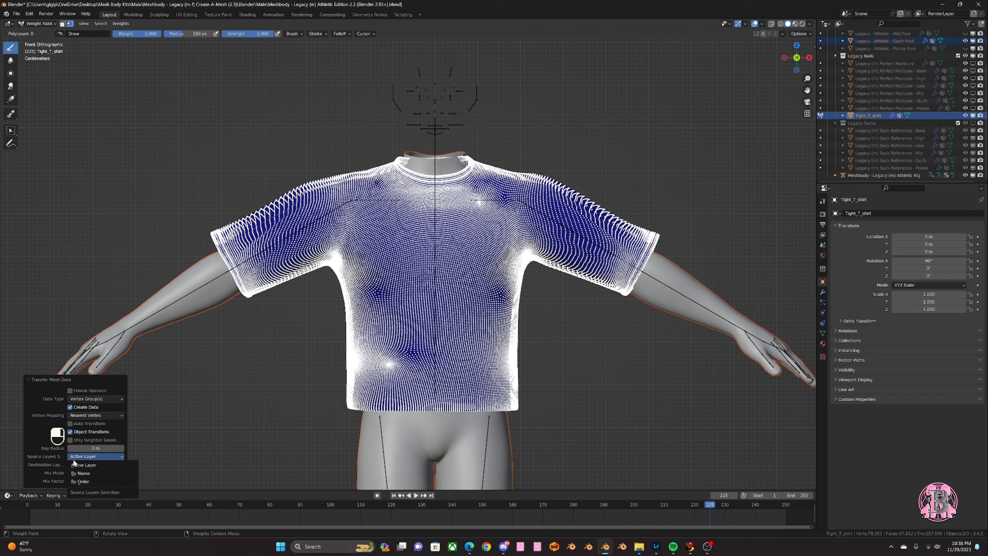
click(97, 472)
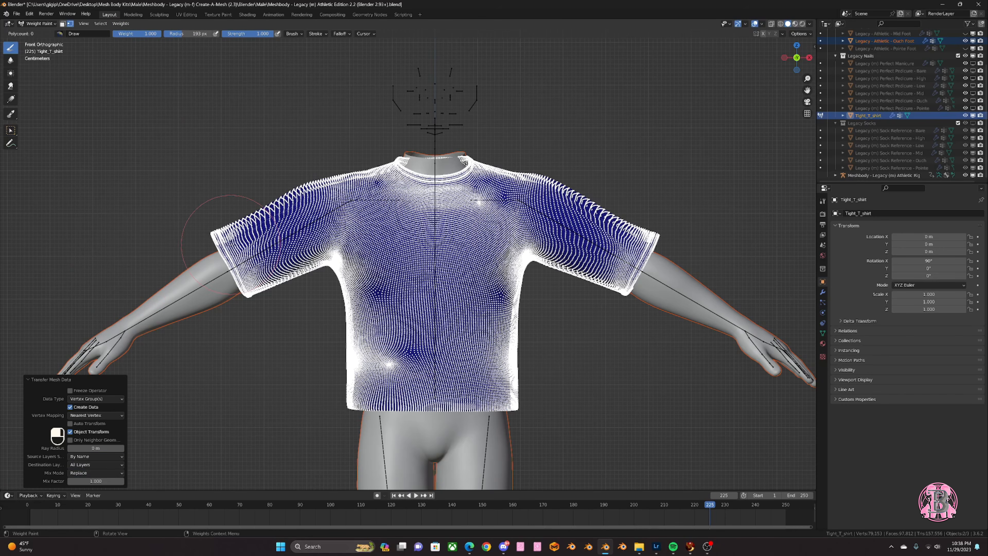
click(41, 24)
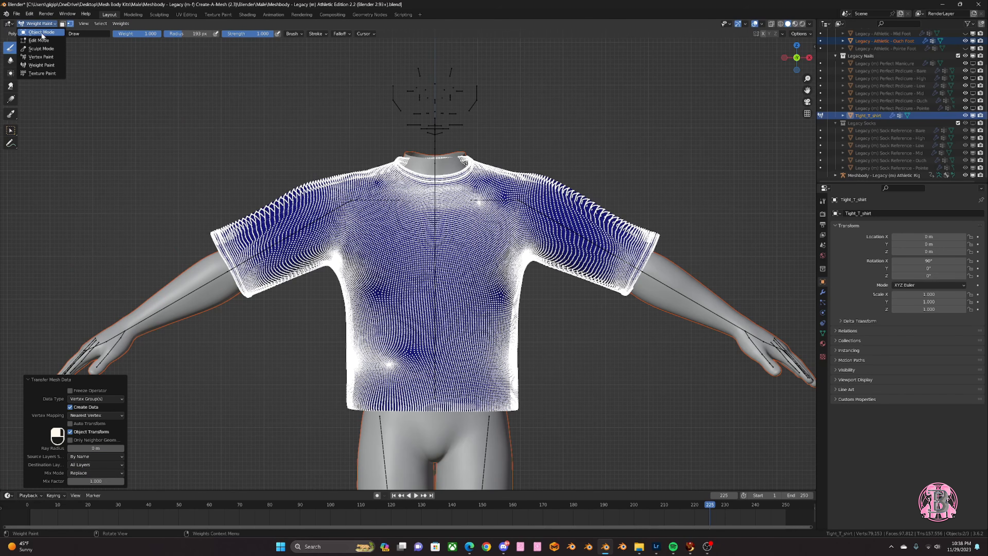
click(41, 33)
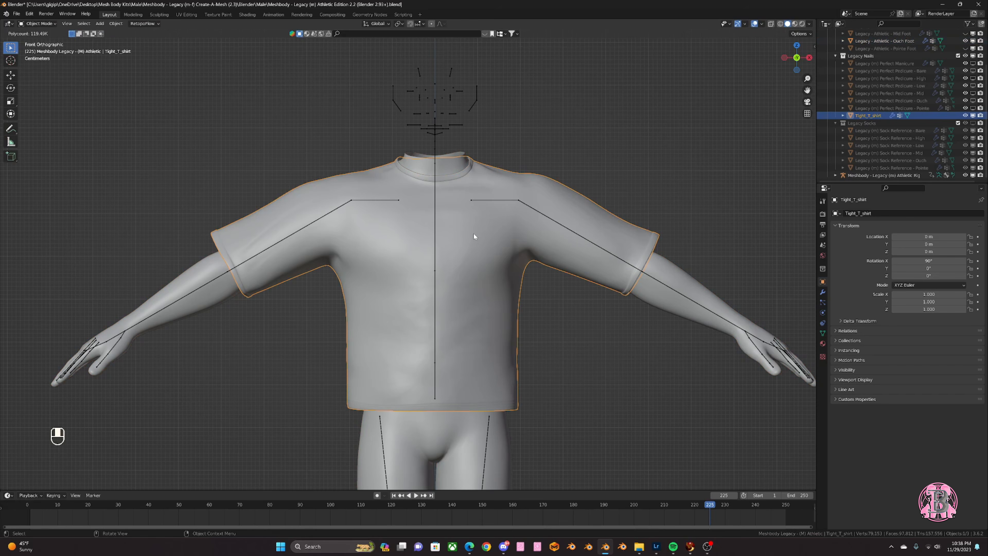
- Clean the T-shirt's surplus weight maps with the Avastar skinning tools
key(n)
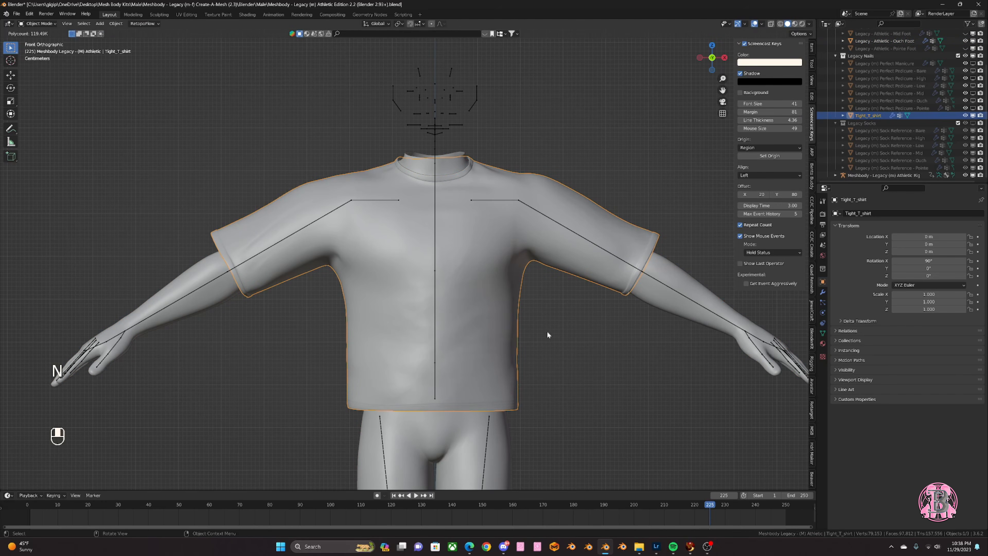
click(813, 387)
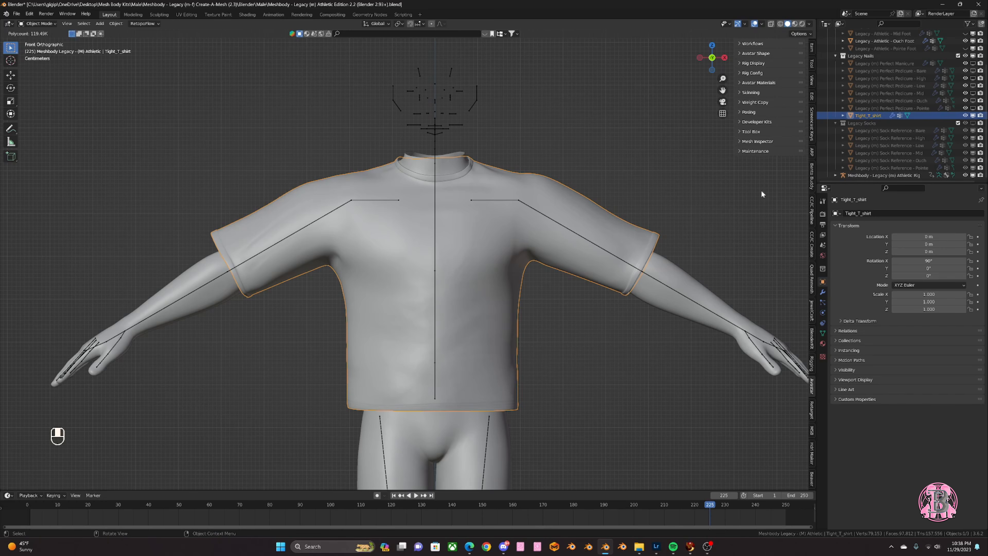
click(743, 92)
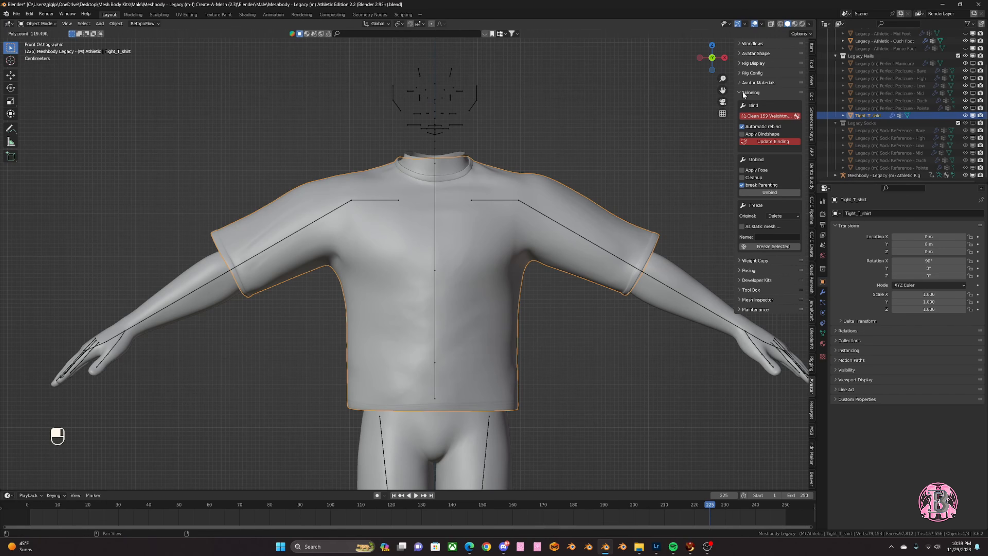
click(749, 115)
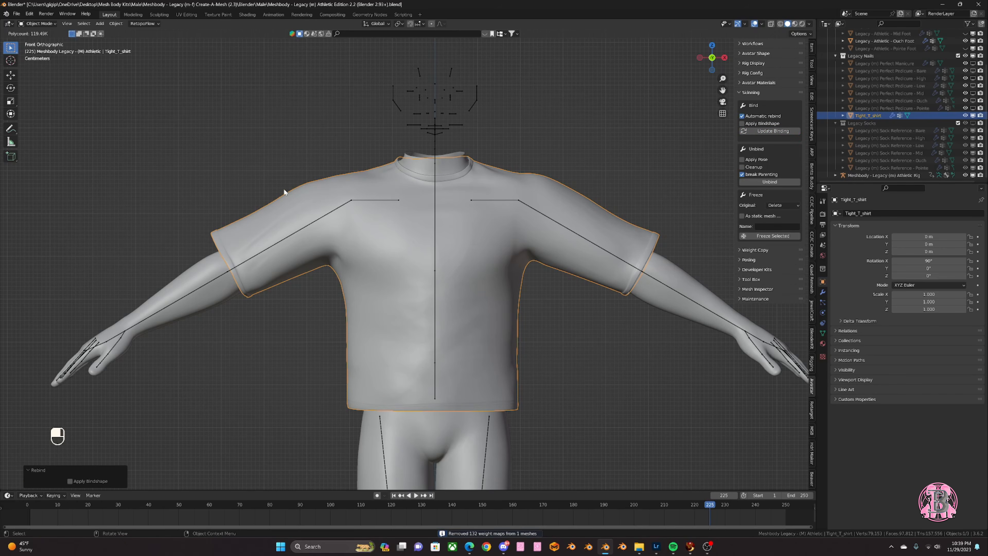
- Smooth the T-shirt's vertex weights across All Groups in Weight Paint mode, and return to Object Mode
click(38, 24)
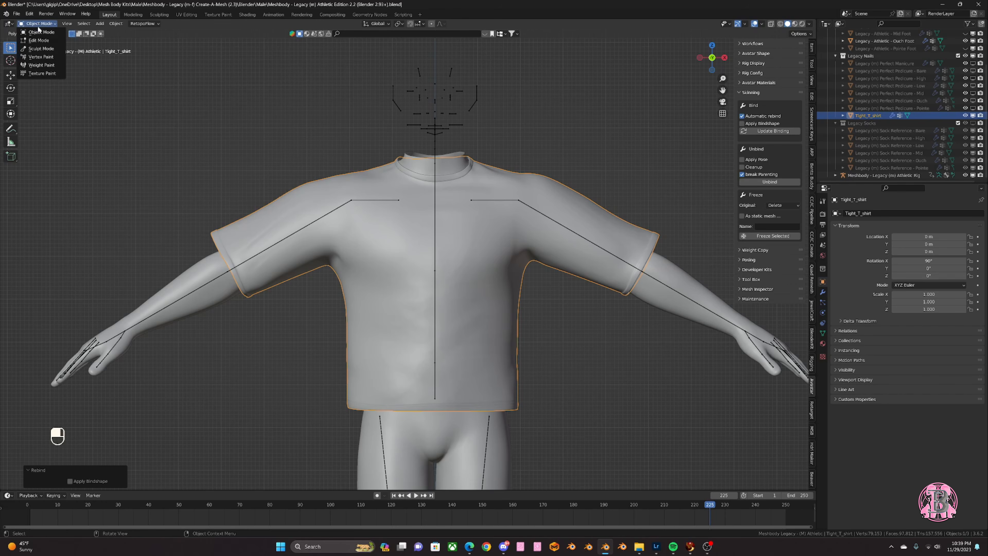
click(25, 64)
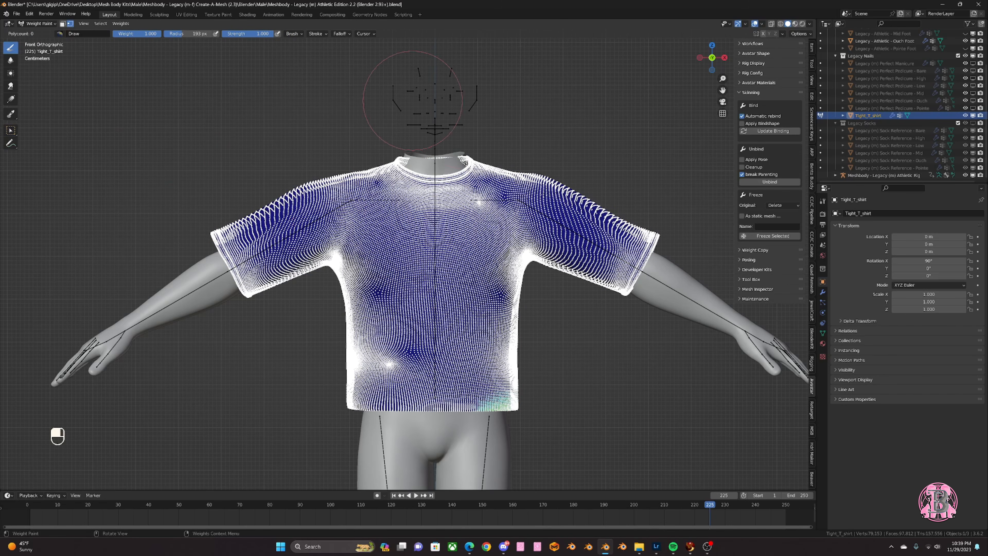
click(115, 24)
click(144, 108)
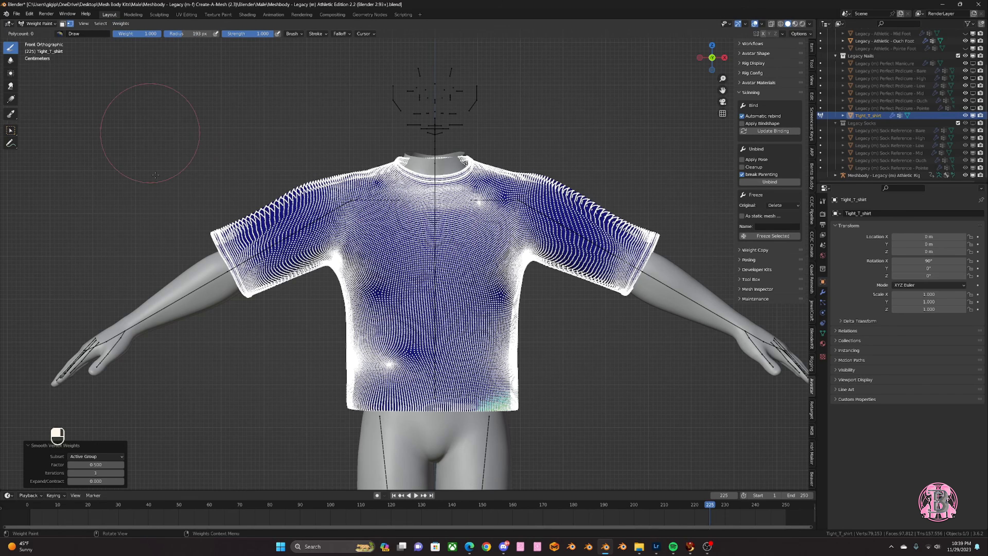
click(102, 457)
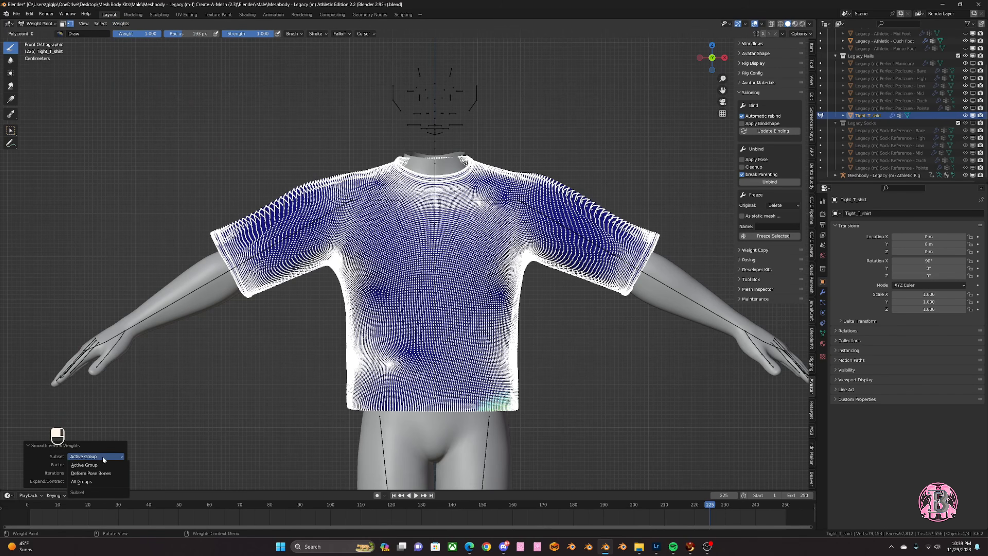
click(81, 482)
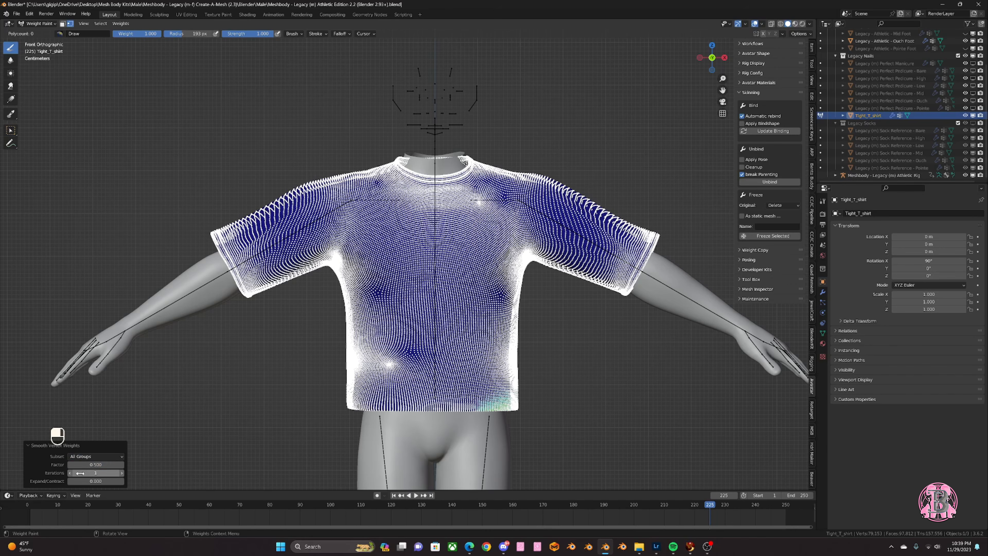
click(97, 473)
key(Return)
click(39, 23)
click(34, 37)
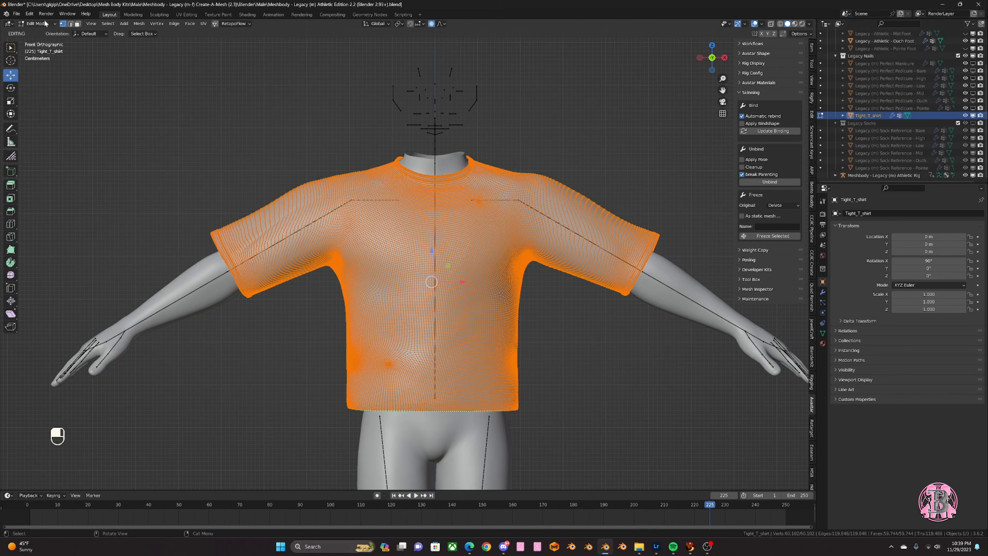
click(45, 24)
click(47, 35)
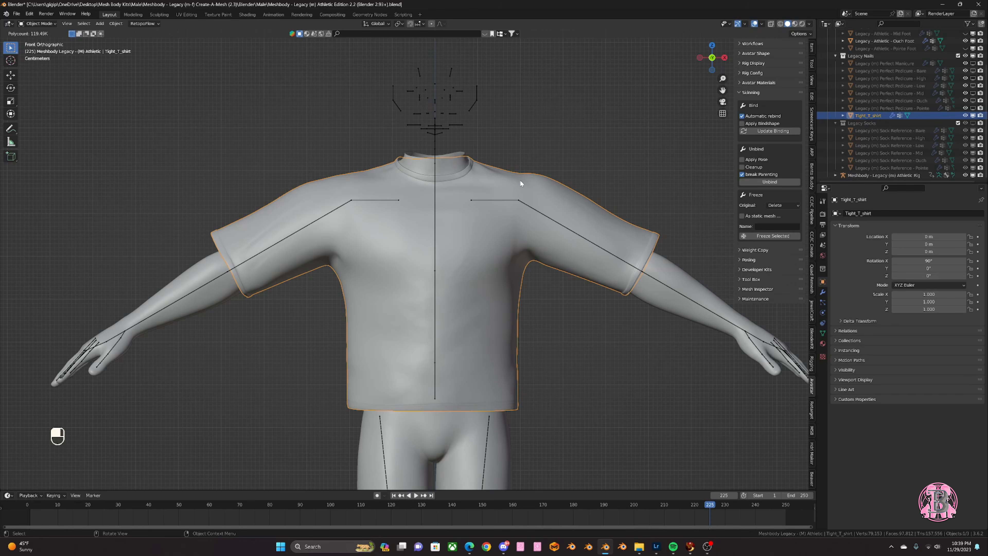
- Put the rig in Pose Mode, rotate the ShoulderLeft bone down to check the T-shirt's underarm deformation, and undo the rotation
click(540, 214)
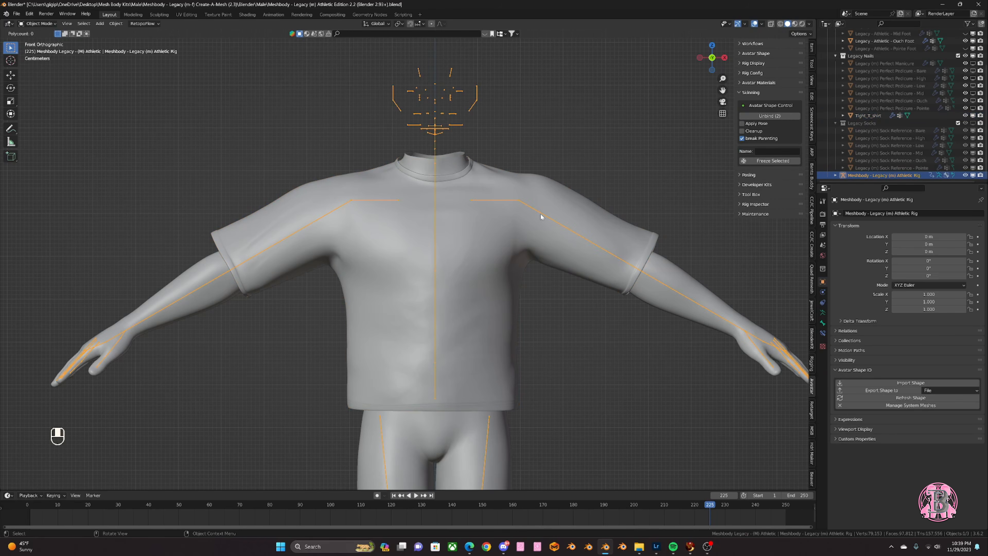
click(39, 24)
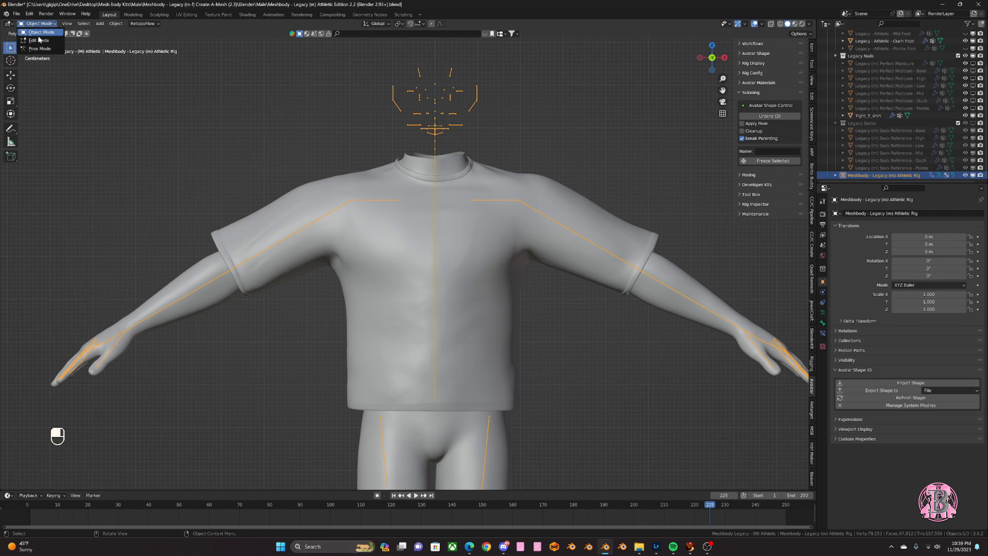
click(39, 53)
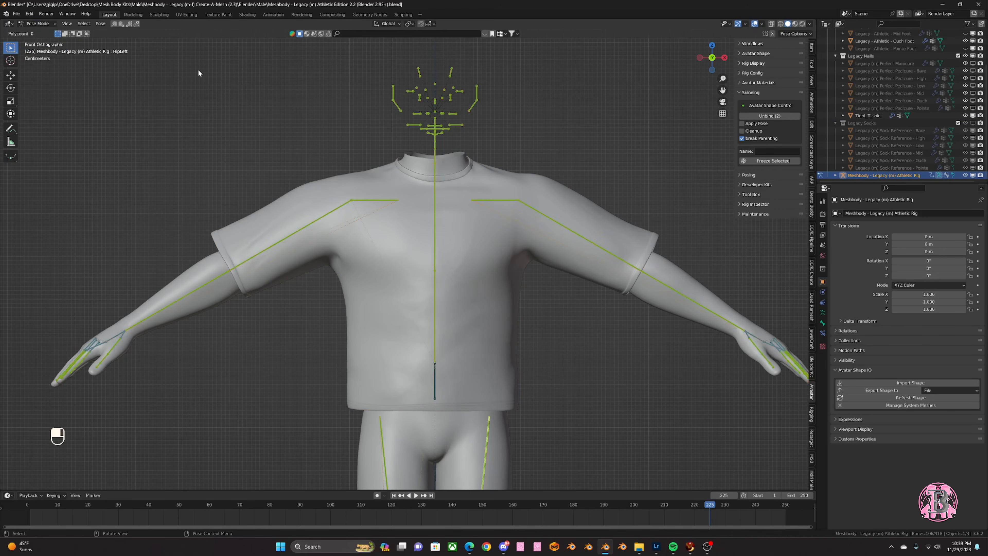
click(596, 247)
key(r)
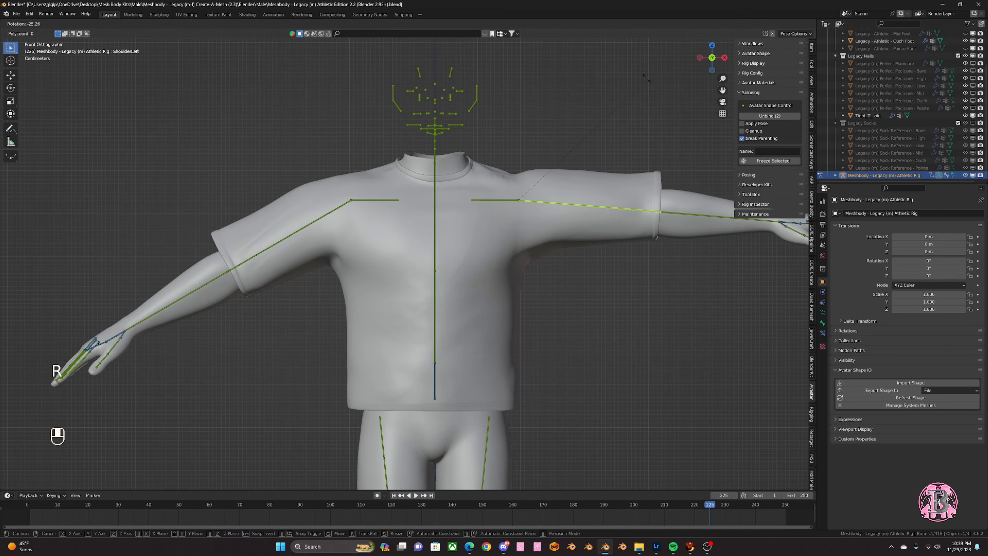
click(584, 254)
middle_drag(584, 253, 513, 256)
scroll(512, 256, up, 4)
shift+middle_drag(705, 223, 491, 272)
scroll(530, 302, down, 4)
key(KP_1)
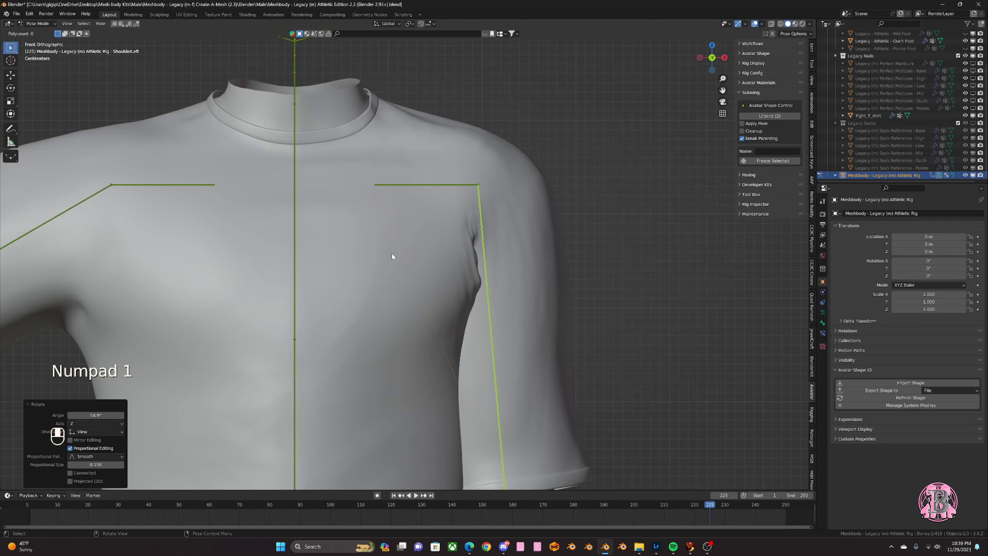
scroll(391, 253, down, 3)
key(ctrl+z)
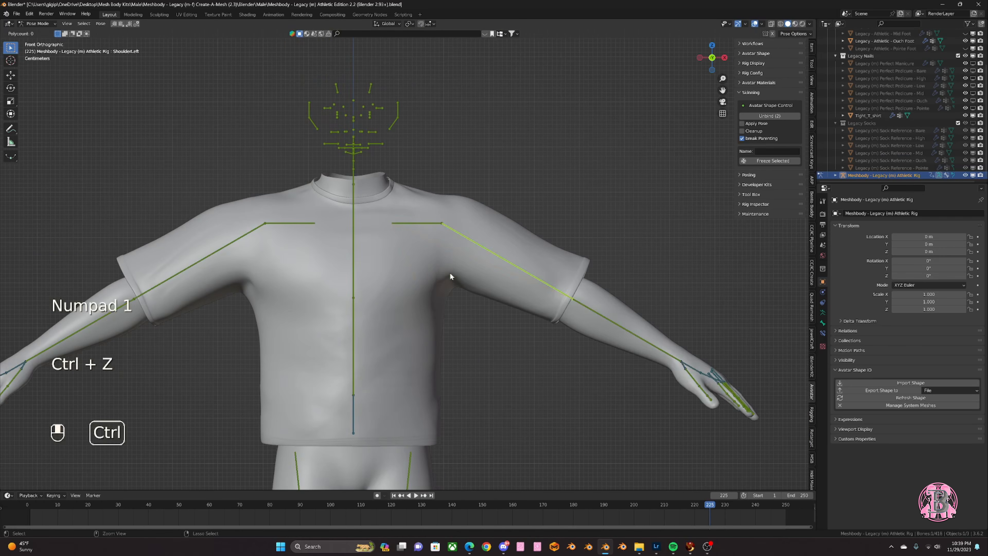
- Rotate the ShoulderRight bone to test how the sleeve follows the arm, and undo the rotation
click(237, 243)
key(r)
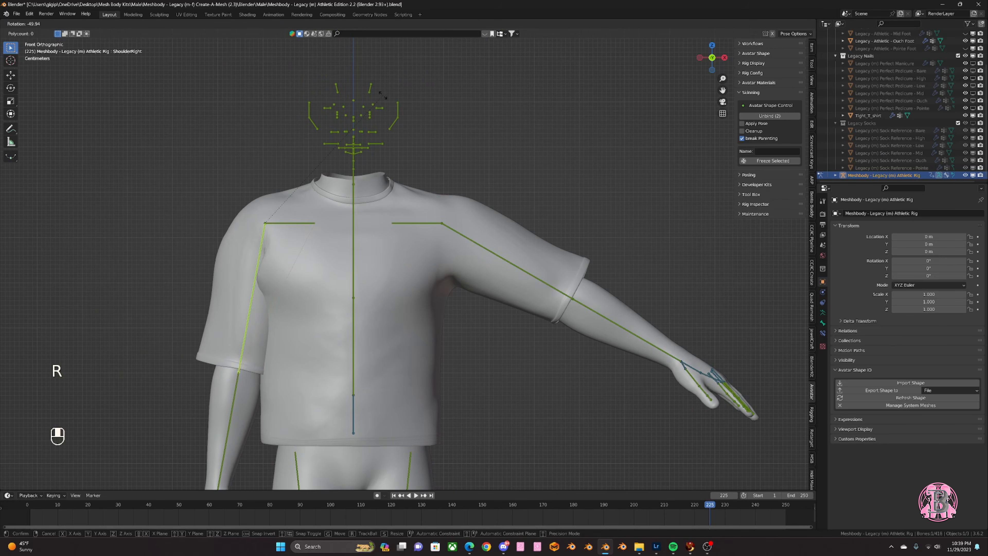
click(417, 195)
key(ctrl+z)
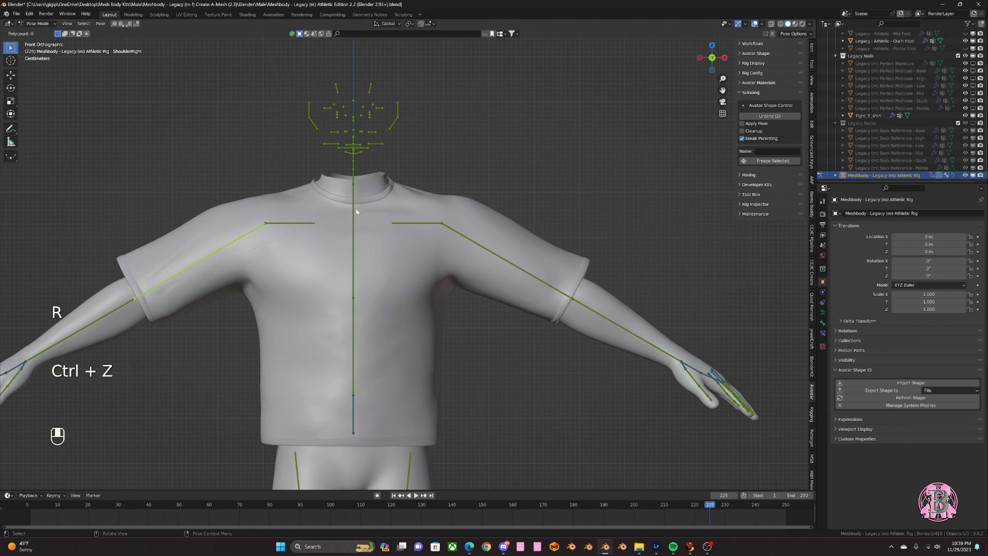
- Rotate the Chest bone sideways to test the T-shirt's torso deformation, and undo back to the T-shirt in Object Mode
click(356, 211)
key(r)
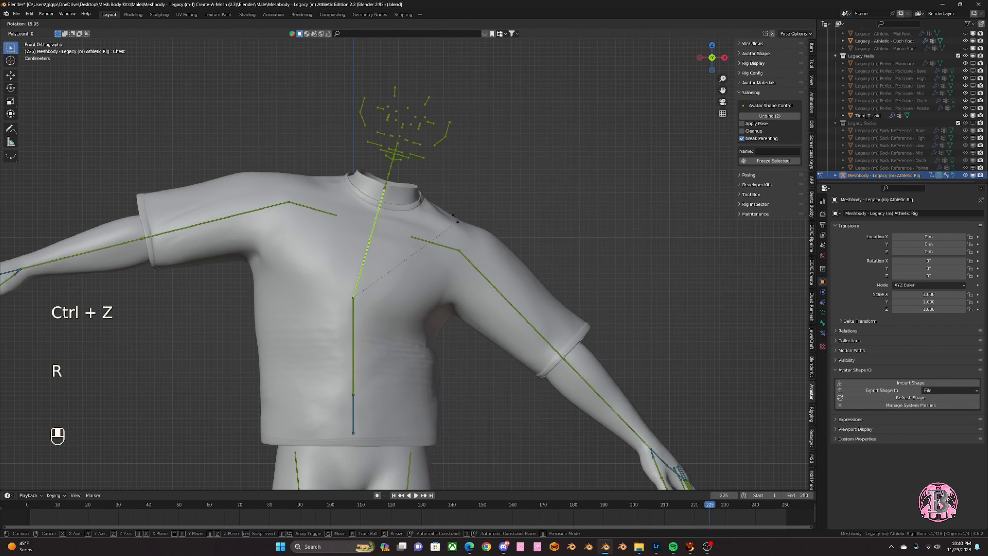
click(419, 179)
key(ctrl+z)
key(ctrl+z)
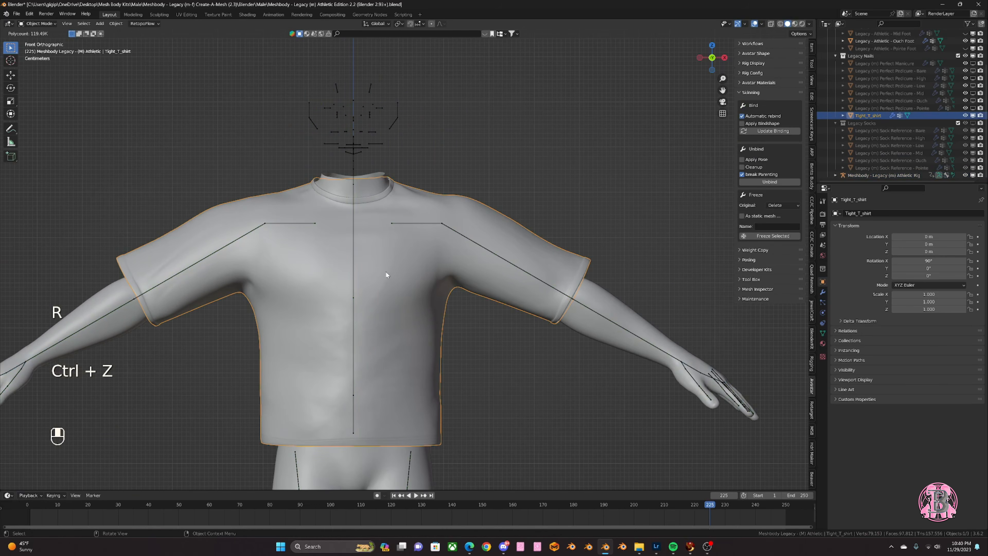
- Smooth the T-shirt's vertex weights once more in Weight Paint mode with the subset All Groups
click(37, 23)
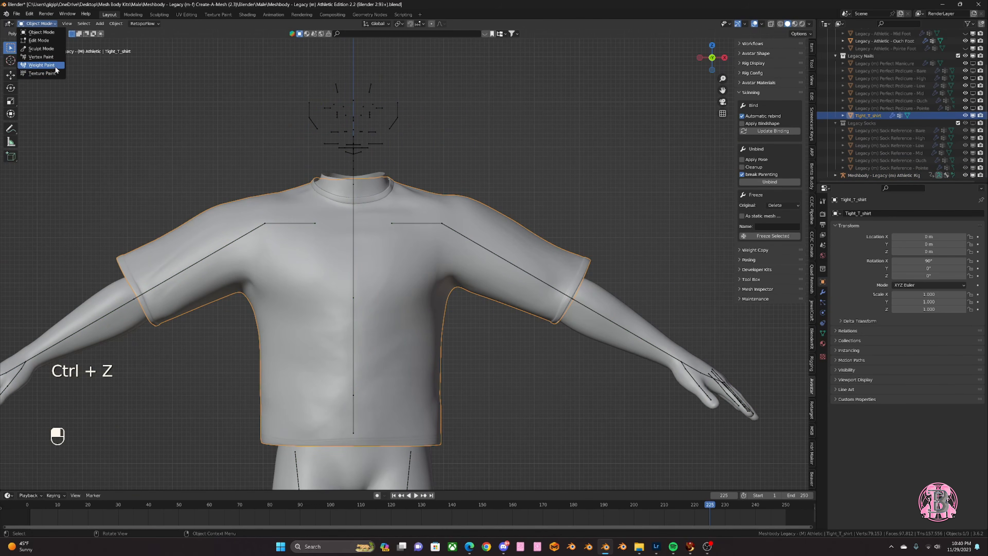
click(41, 65)
click(129, 24)
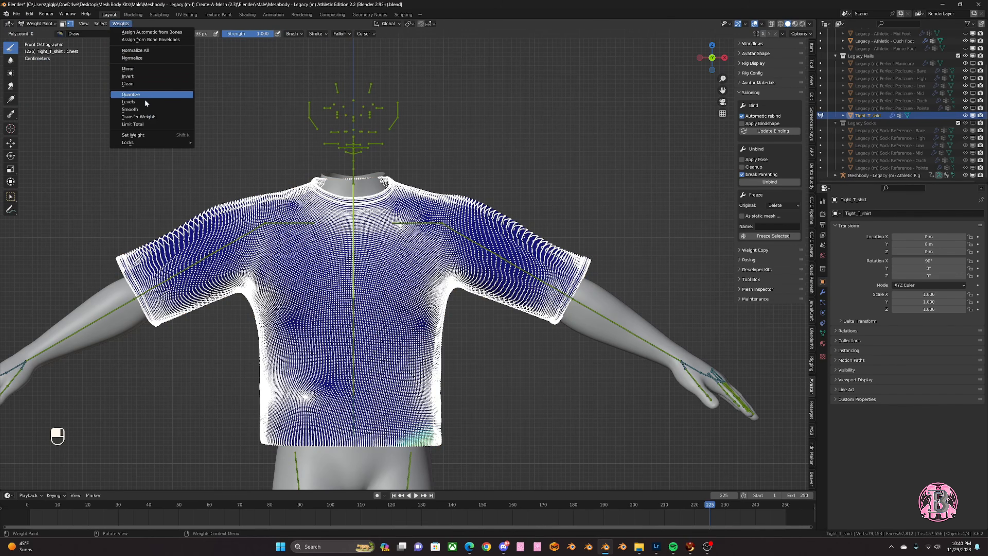
key(Return)
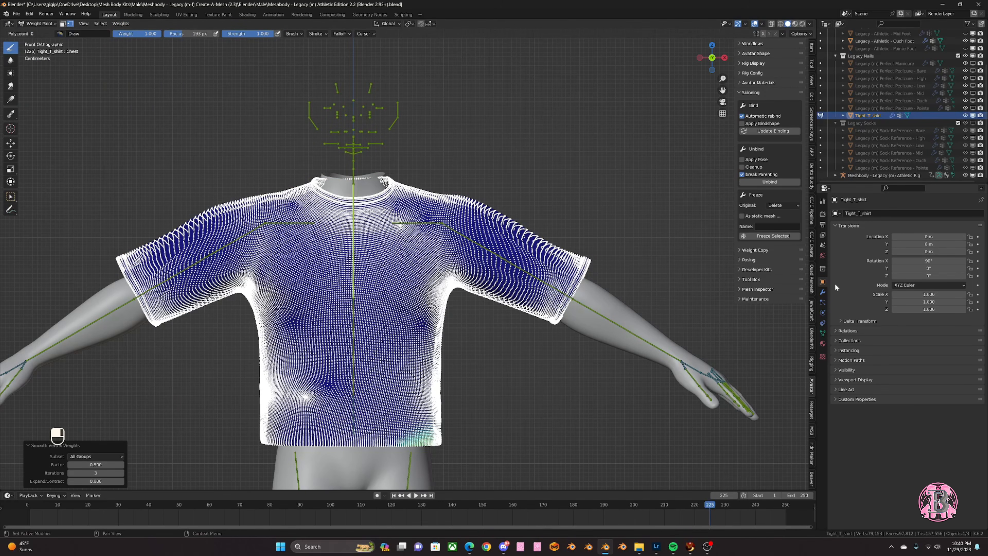
- Smooth the T-shirt's vertex weights again in Weight Paint mode with the subset All Groups
click(102, 456)
click(104, 454)
click(96, 473)
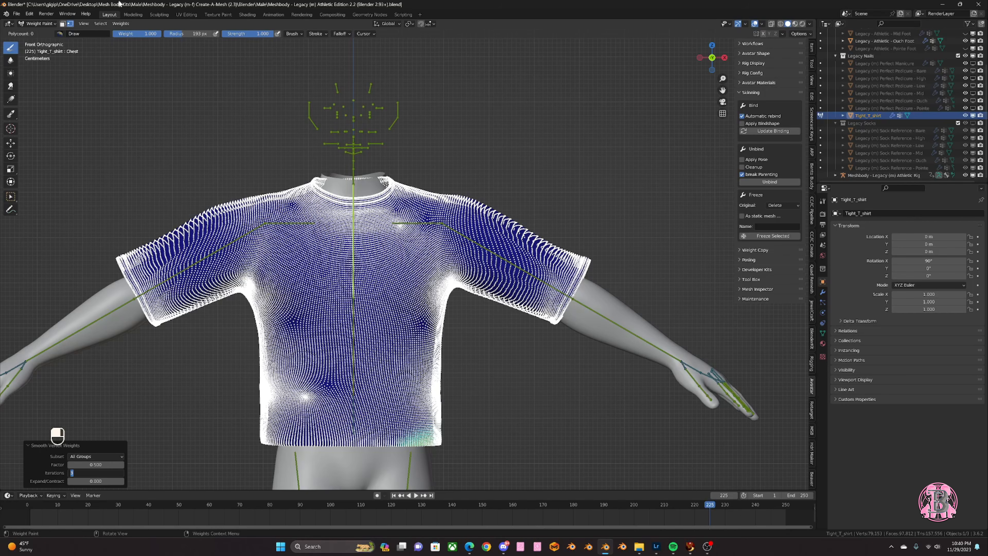
click(119, 23)
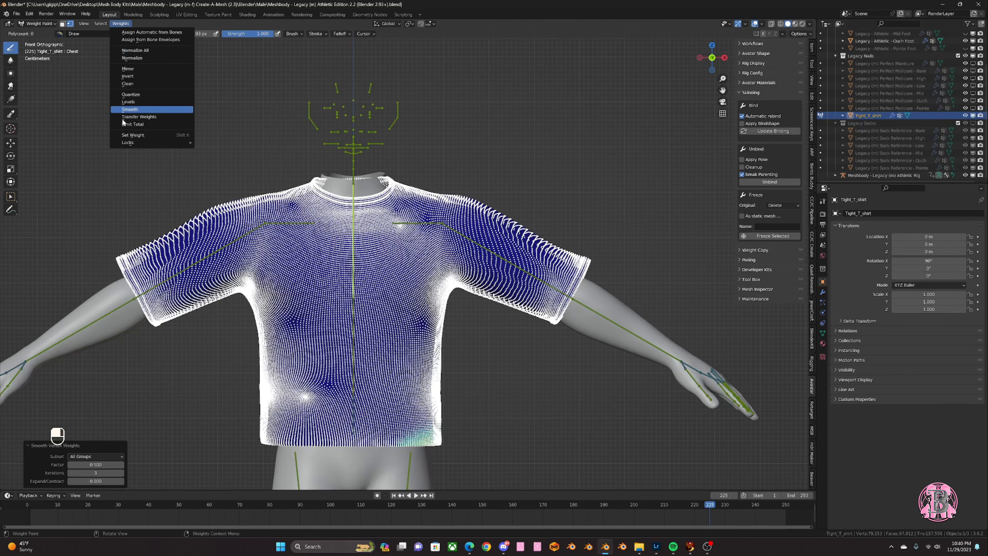
click(129, 109)
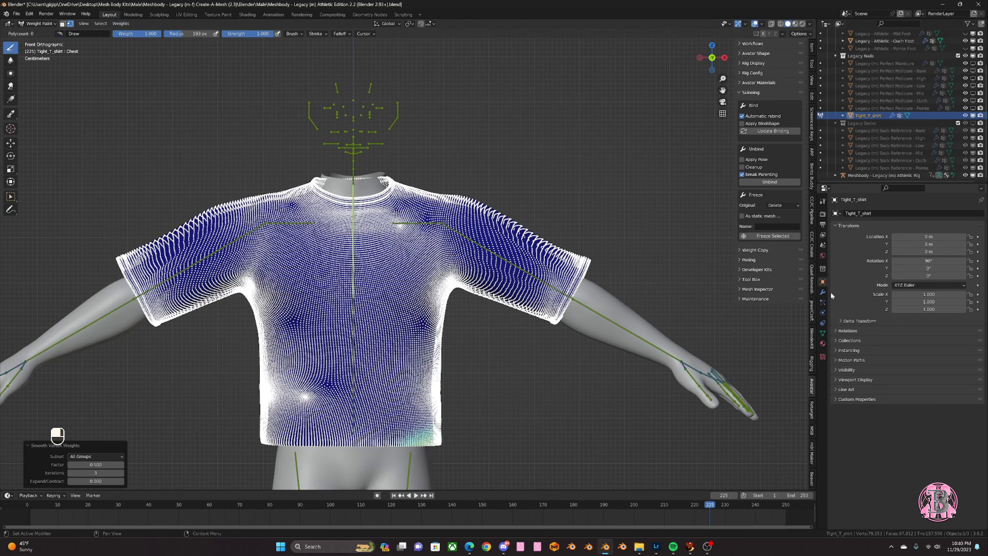
- Show the T-shirt's vertex groups list and turn off the vertex selection mask
click(823, 333)
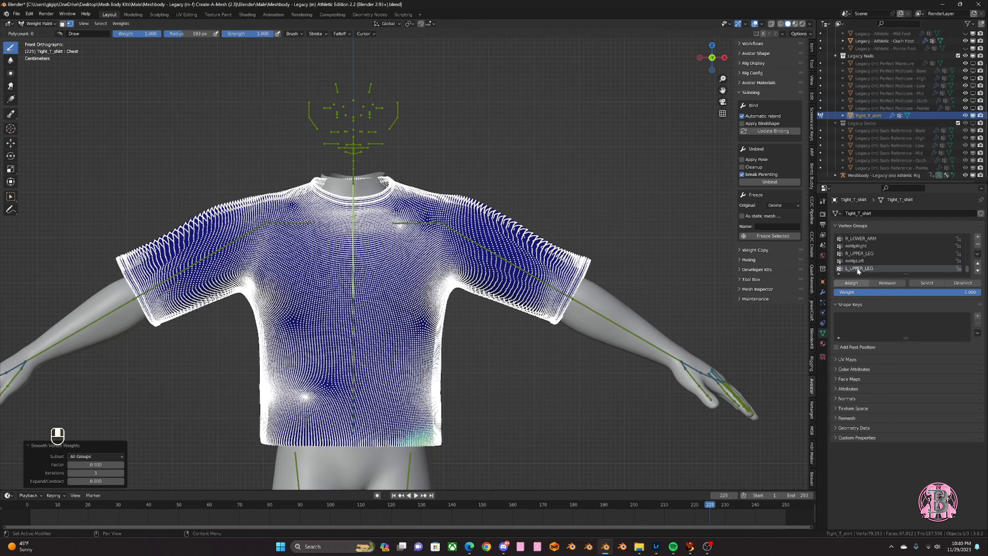
scroll(877, 245, up, 4)
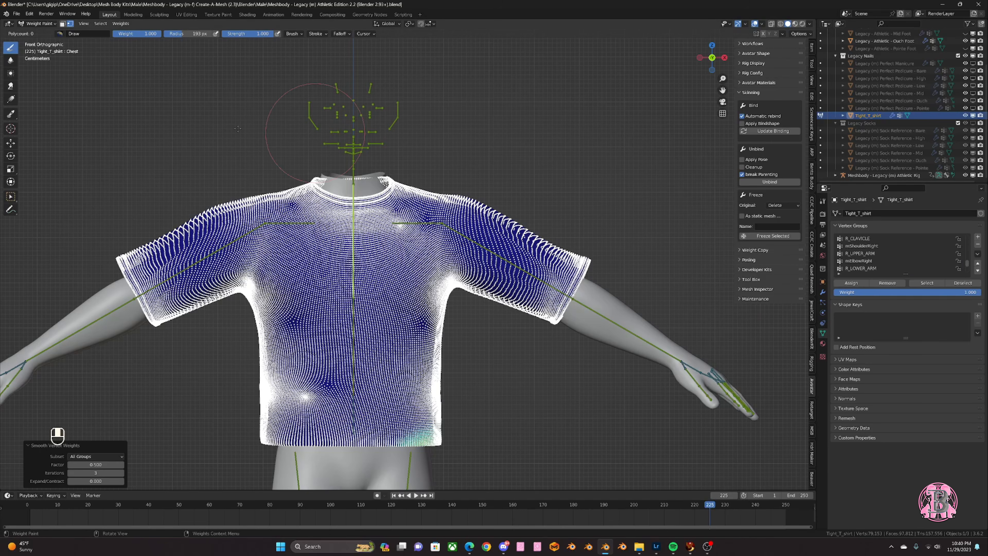
click(70, 23)
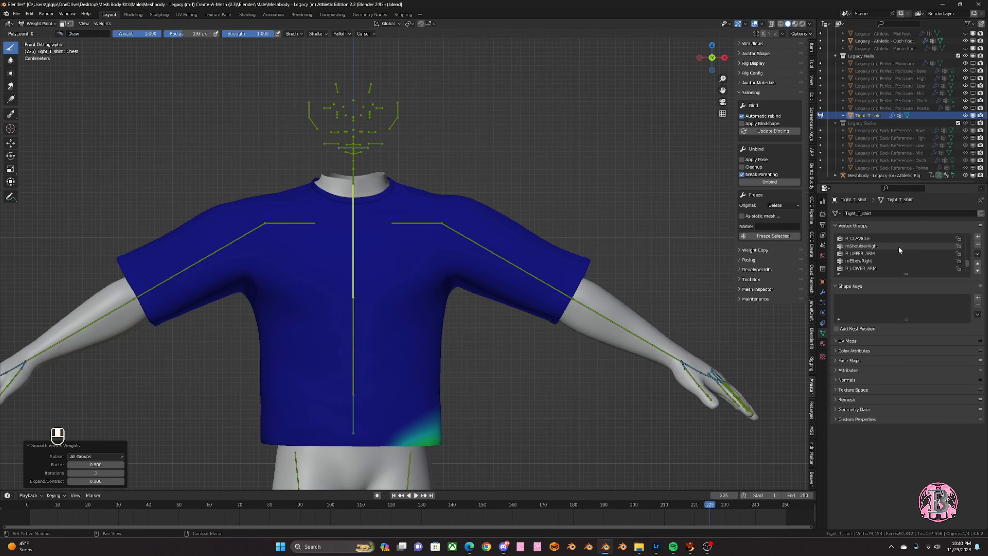
- Display the R_UPPER_ARM vertex group's weights on the sleeve and smooth the weights with subset All Groups
click(895, 254)
scroll(231, 380, up, 3)
middle_drag(232, 379, 413, 280)
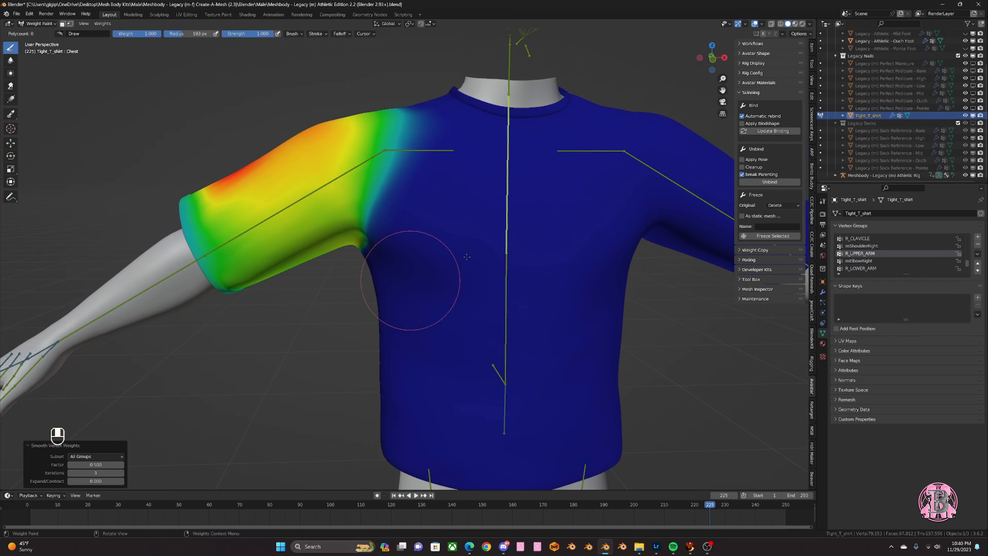
click(103, 24)
click(103, 23)
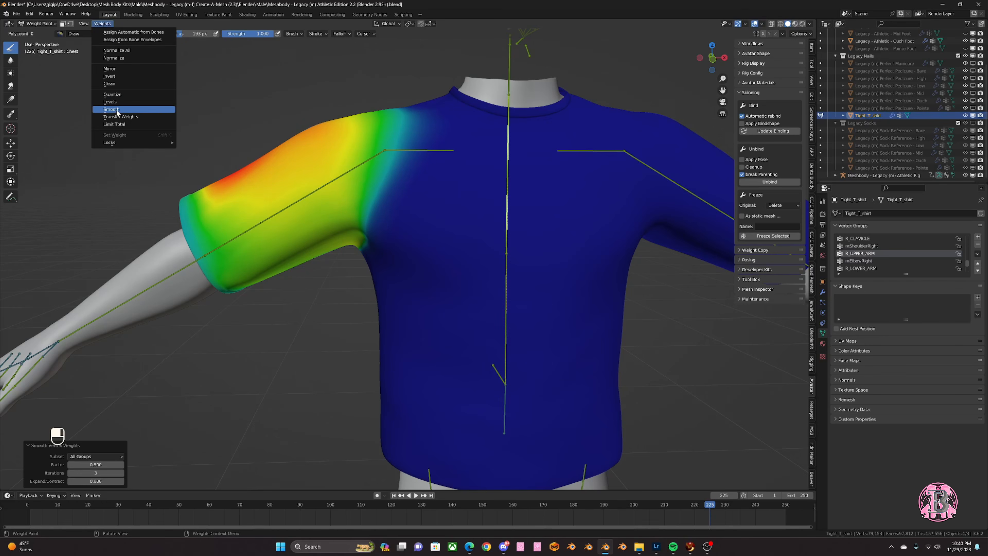
- Make BELLY the active vertex group and smooth the weights around the T-shirt's waist
scroll(861, 255, down, 4)
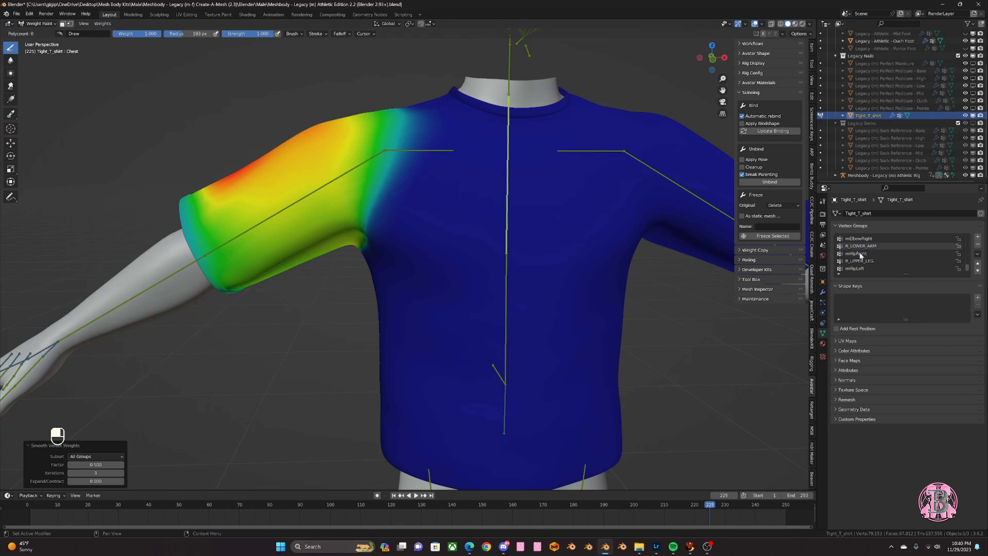
scroll(866, 257, up, 10)
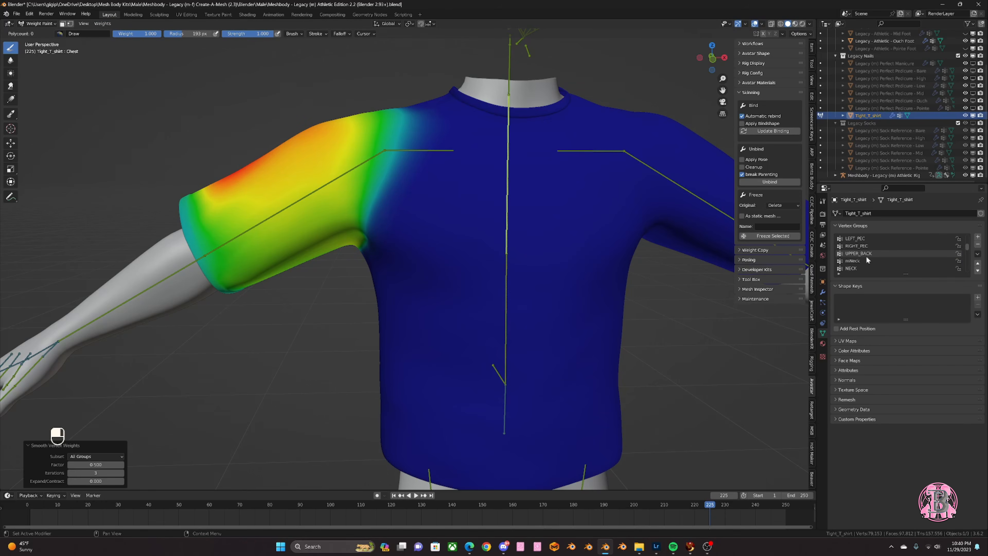
click(870, 245)
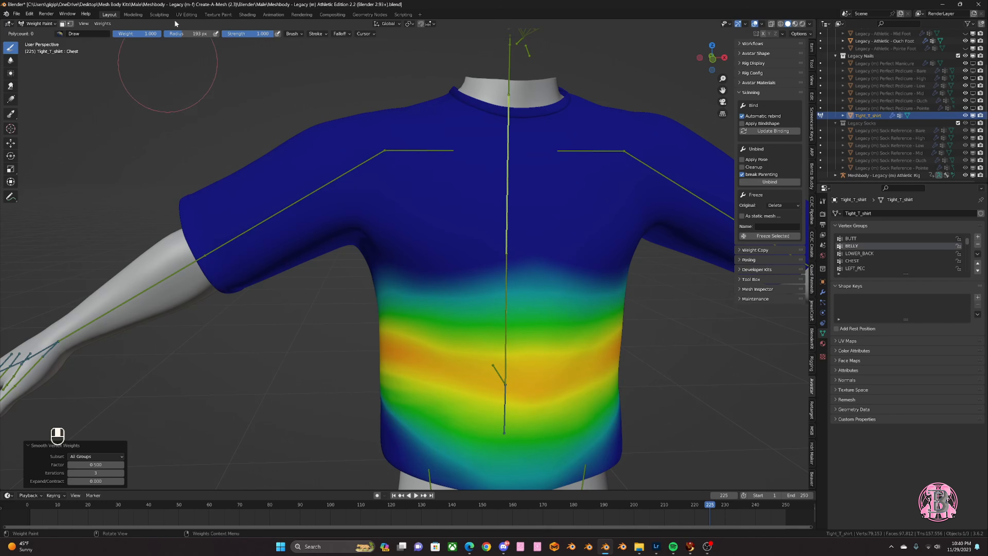
click(102, 24)
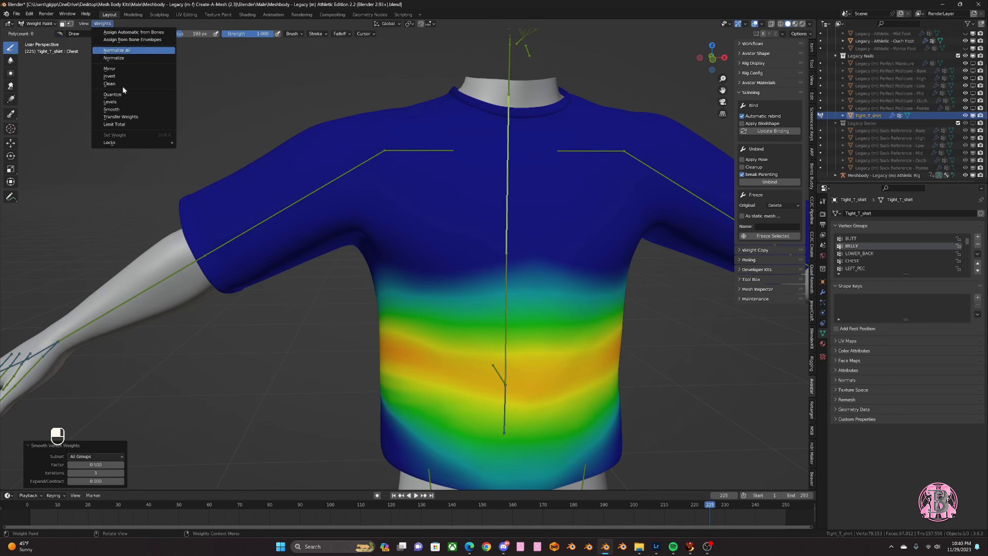
click(142, 112)
click(102, 23)
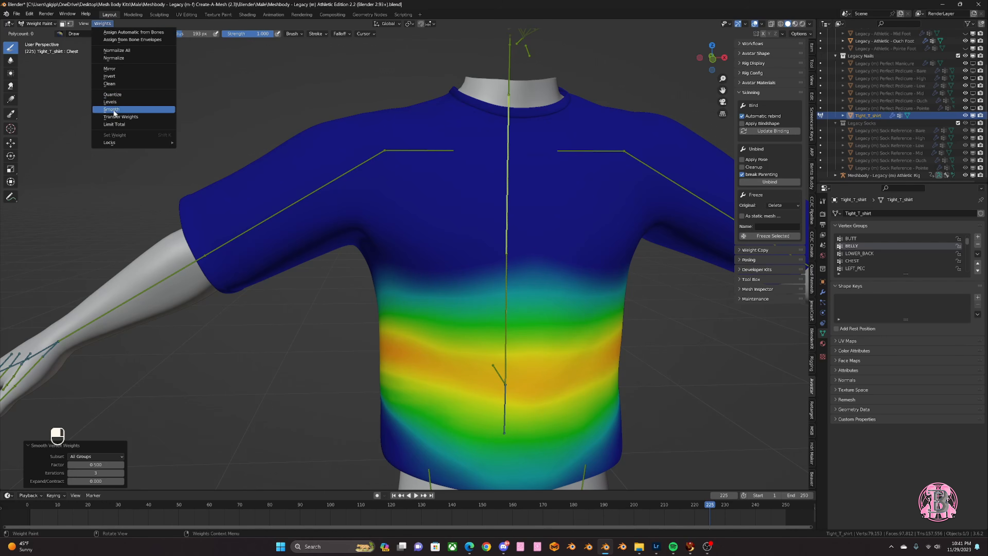
click(103, 23)
click(103, 23)
- Make L_UPPER_ARM the active vertex group, inspect its sleeve weights, and smooth the T-shirt's weights again
scroll(902, 259, down, 3)
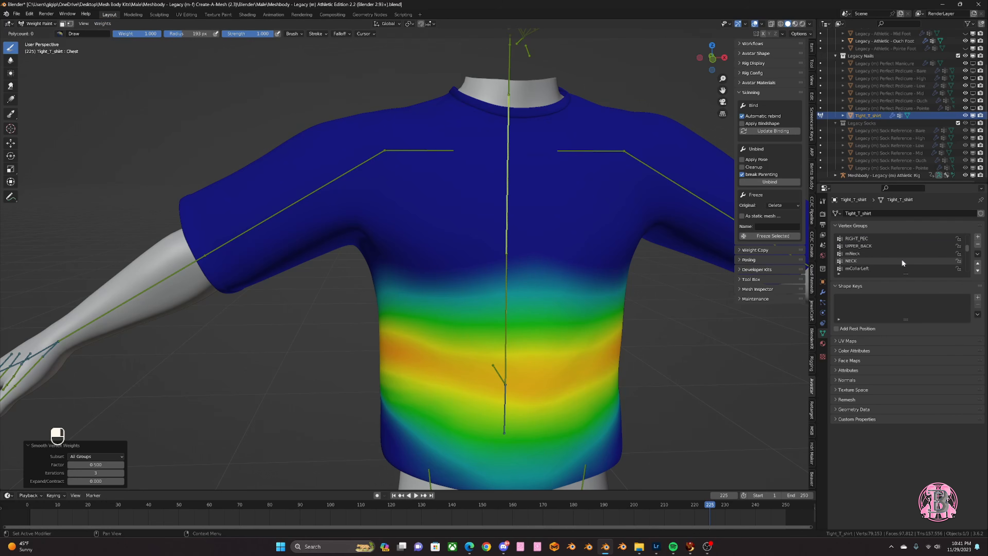
scroll(904, 250, down, 5)
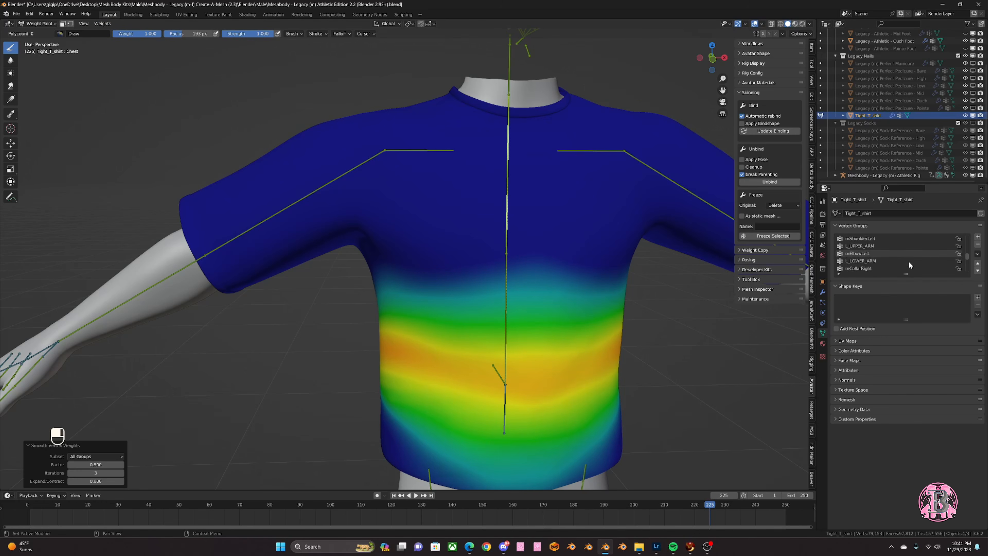
scroll(898, 250, down, 5)
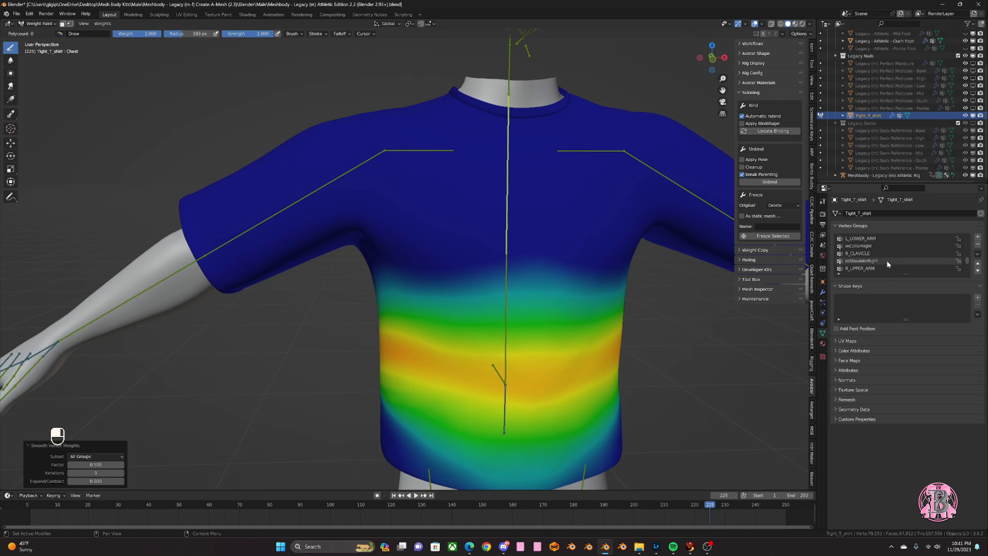
scroll(886, 261, up, 6)
click(895, 253)
scroll(451, 261, up, 1)
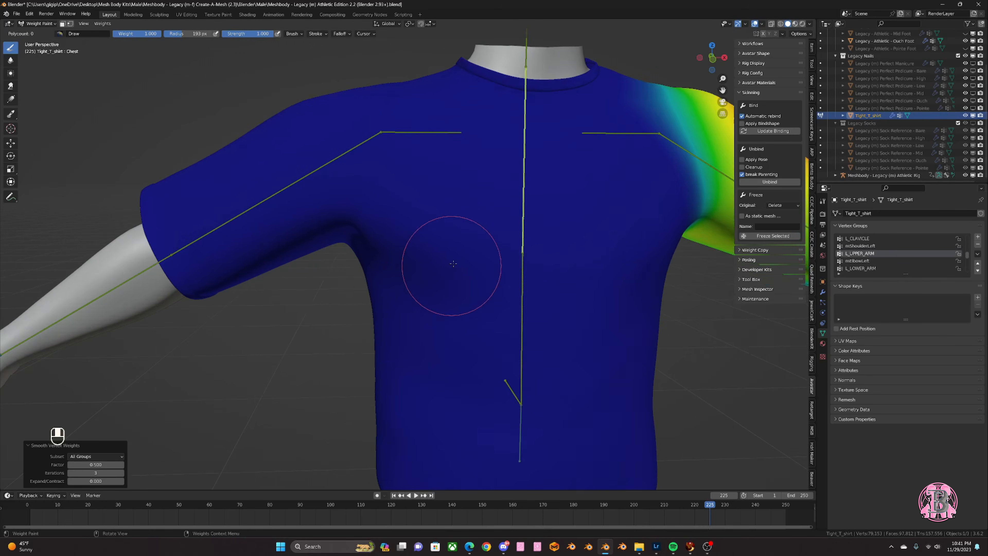
scroll(456, 253, down, 2)
shift+middle_drag(494, 250, 218, 183)
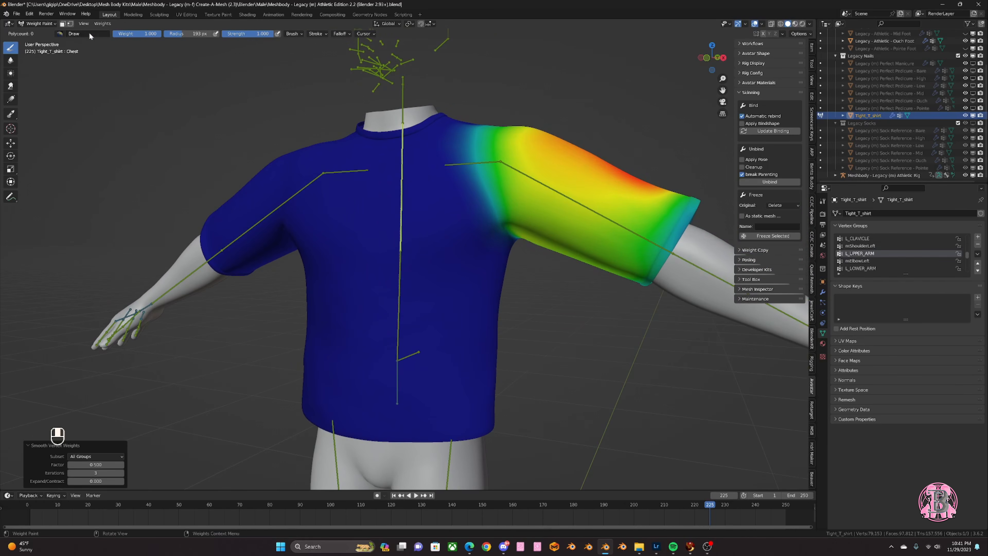
click(103, 24)
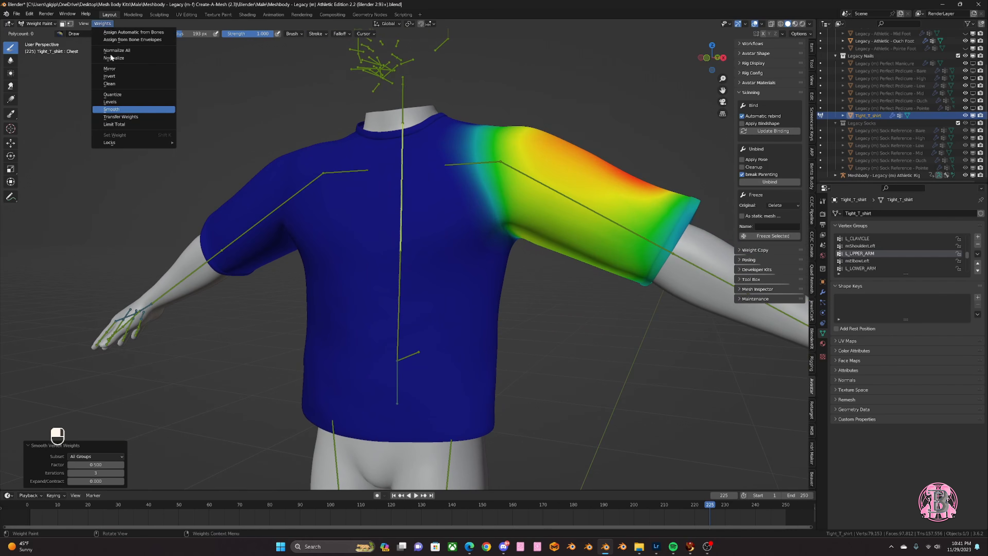
click(103, 24)
click(114, 109)
click(102, 23)
- Return the T-shirt to Object Mode, select the Legacy male athletic rig, and put it in Pose Mode in front view
click(38, 23)
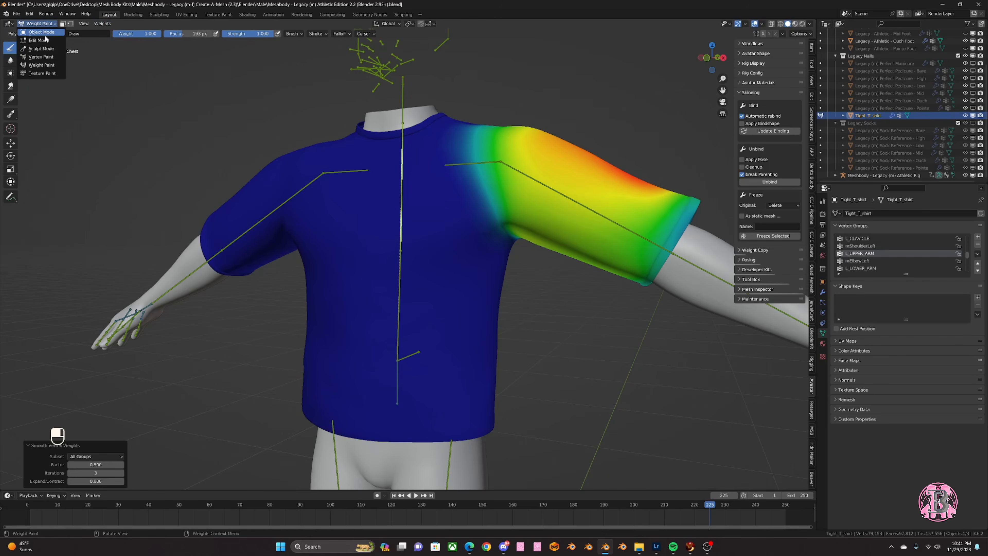
click(37, 32)
key(KP_1)
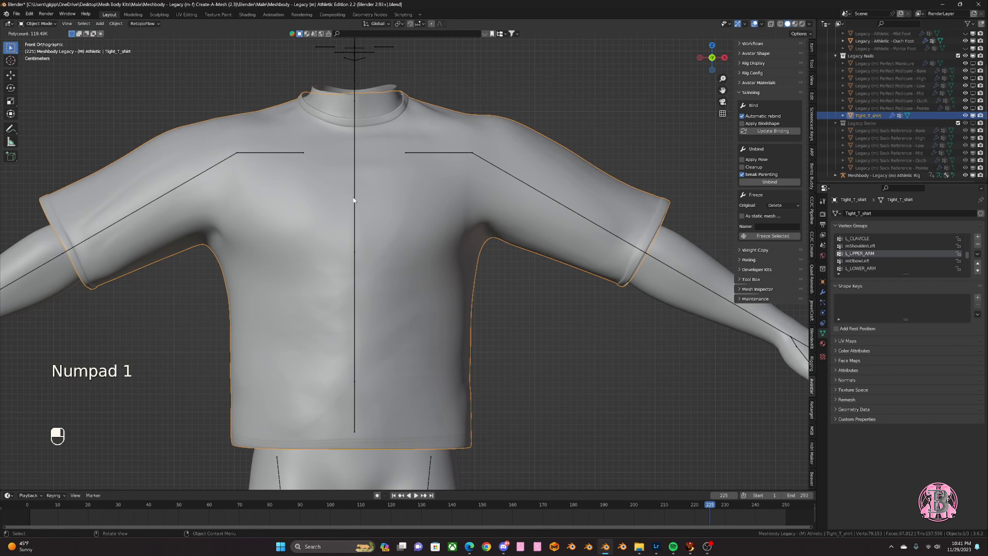
click(355, 198)
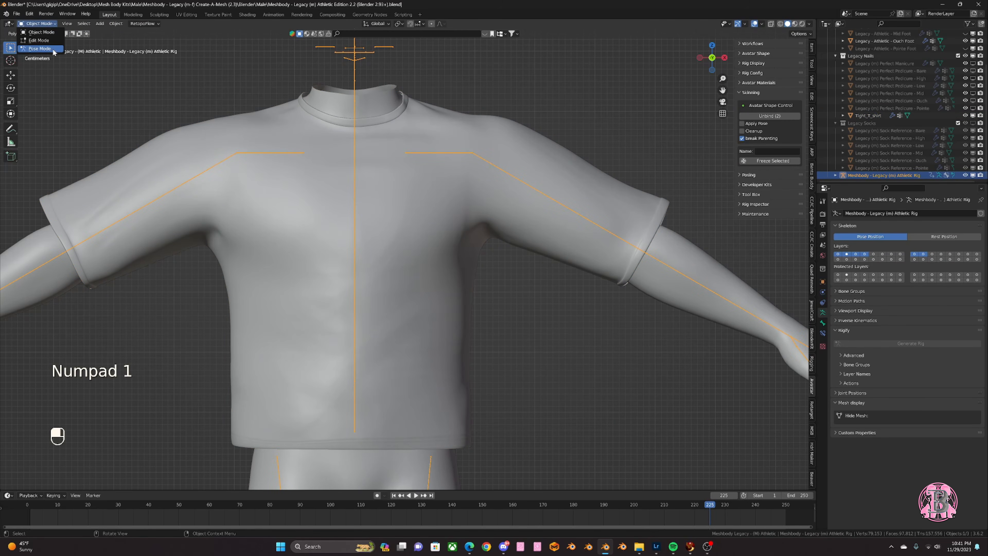
click(40, 48)
- Rotate the ShoulderLeft bone to test the sleeve's smoothed weights, and undo back to the T-shirt in Object Mode
click(518, 180)
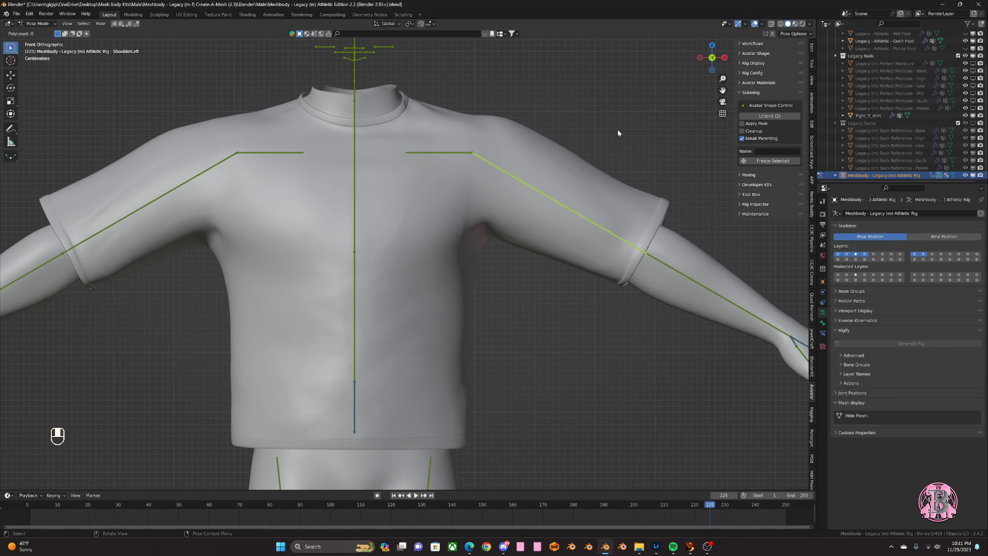
key(r)
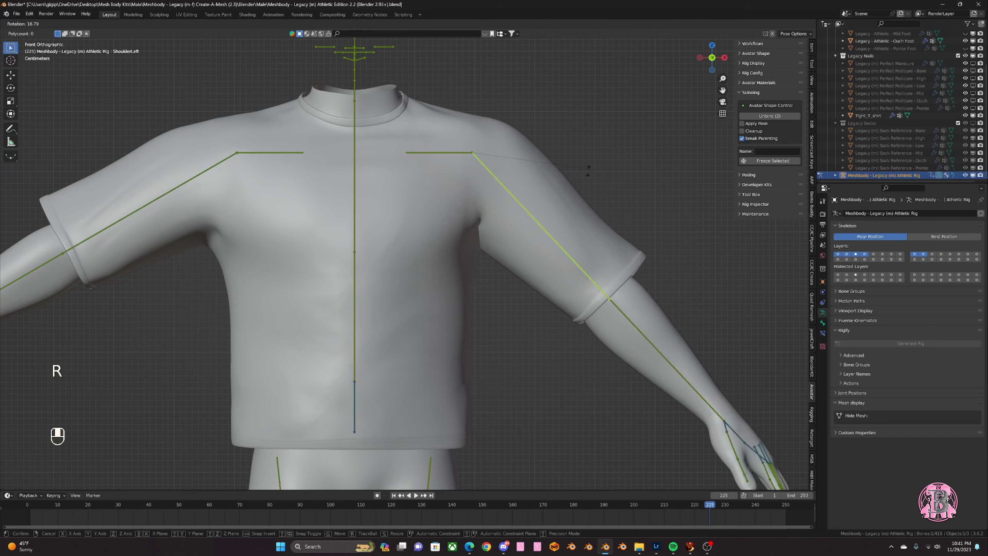
click(605, 173)
key(ctrl+z)
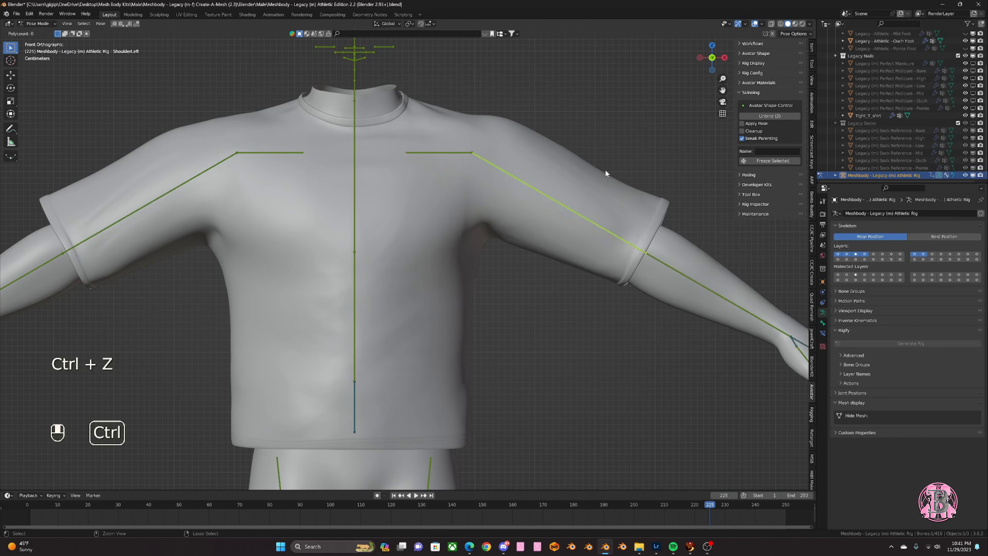
key(ctrl+z)
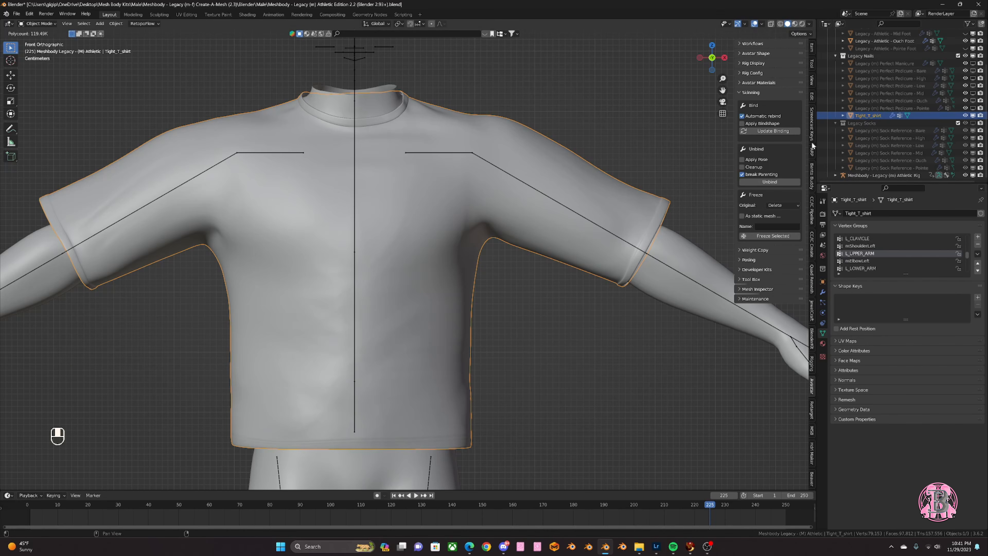
- With the rig in Pose Mode, rotate the ShoulderLeft bone down toward the body, inspect the shoulder and underarm, and undo the rotation
click(479, 157)
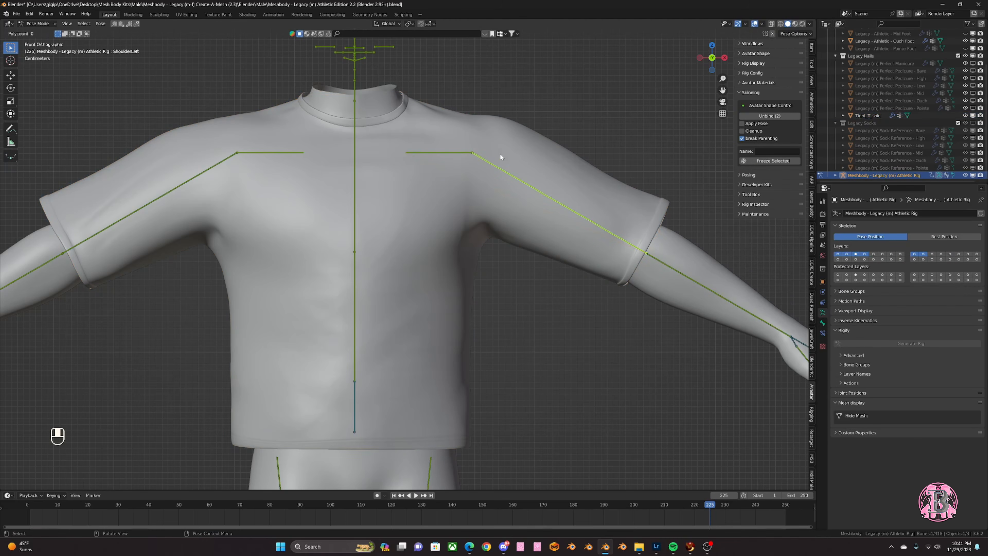
key(r)
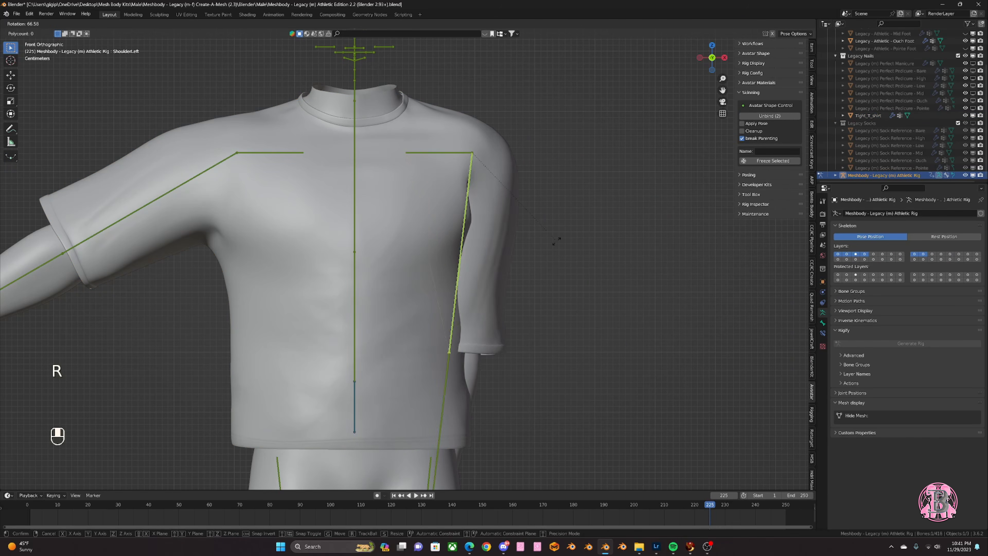
click(607, 210)
middle_drag(607, 211, 375, 229)
key(KP_2)
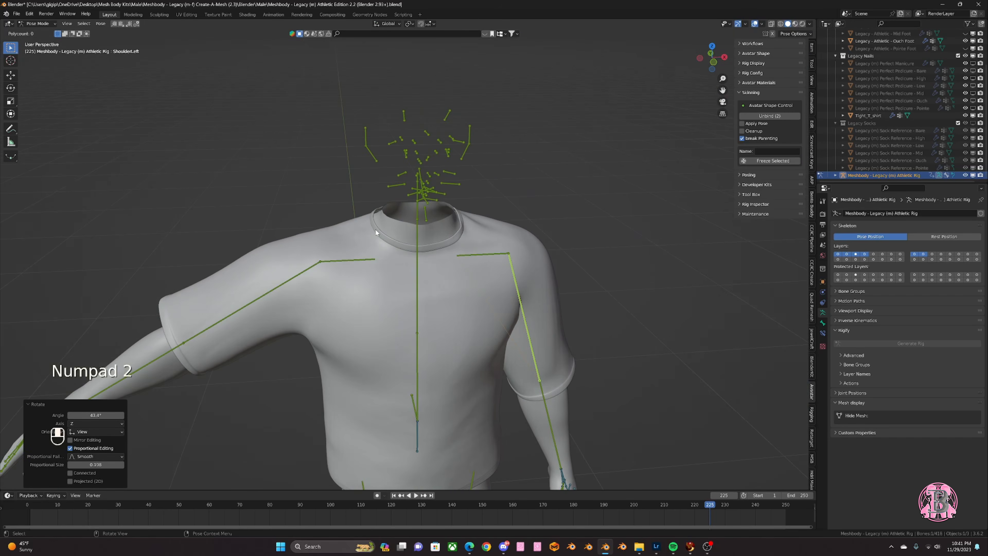
key(ctrl+z)
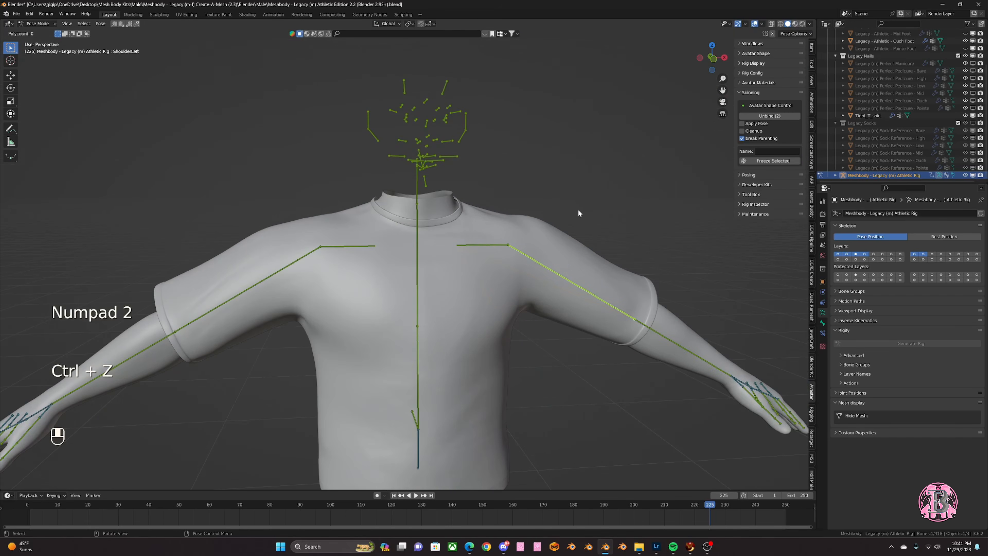
- Rotate the right collar bone to test how the T-shirt's shoulder deforms, and undo the rotation
click(369, 245)
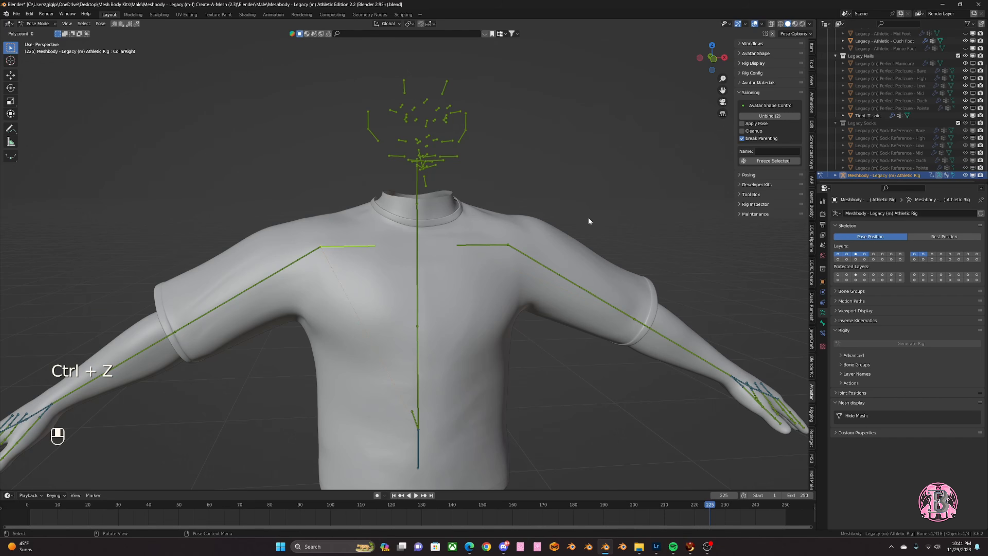
key(r)
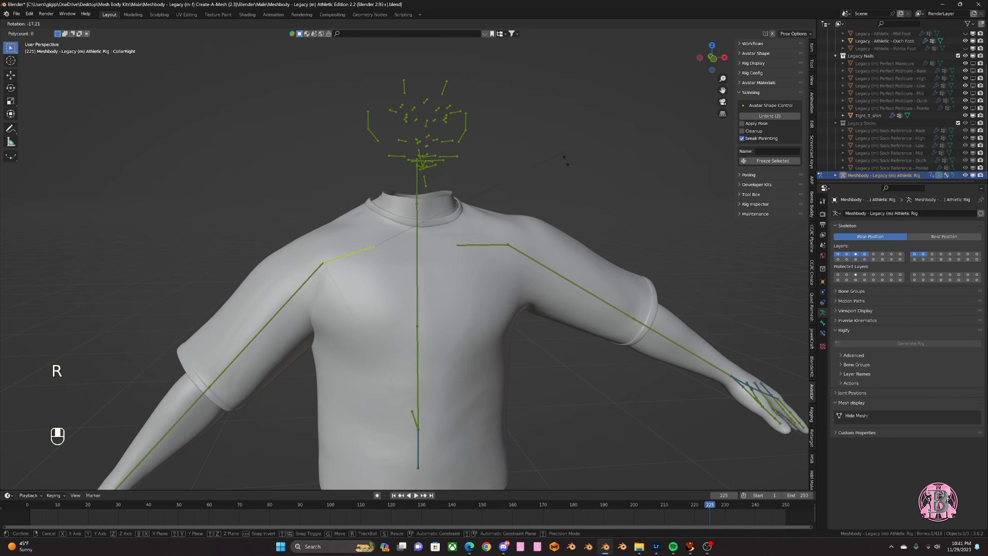
click(497, 278)
key(ctrl+z)
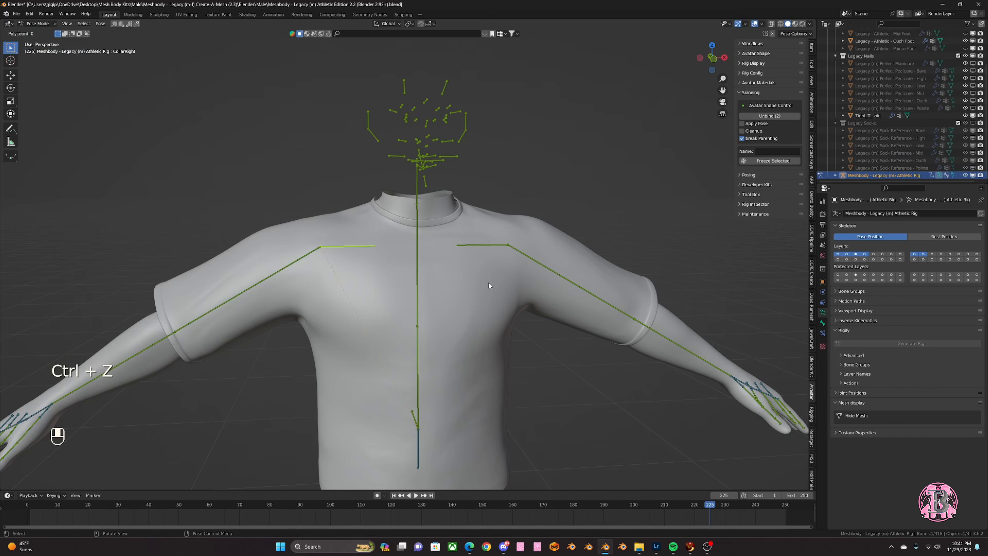
- In front view, rotate the Chest bone sideways to test the T-shirt's deformation, and undo back to the T-shirt in Object Mode
click(420, 271)
key(KP_1)
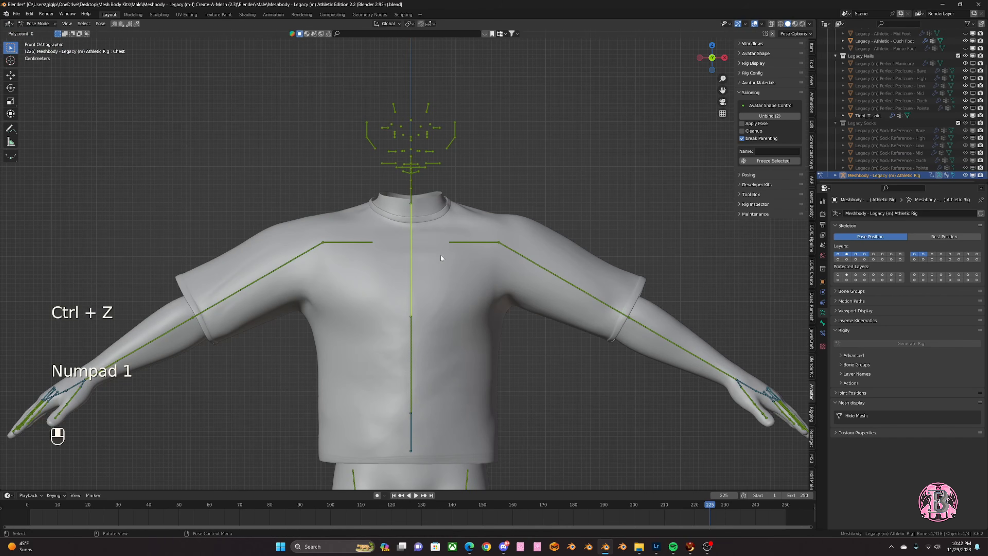
key(r)
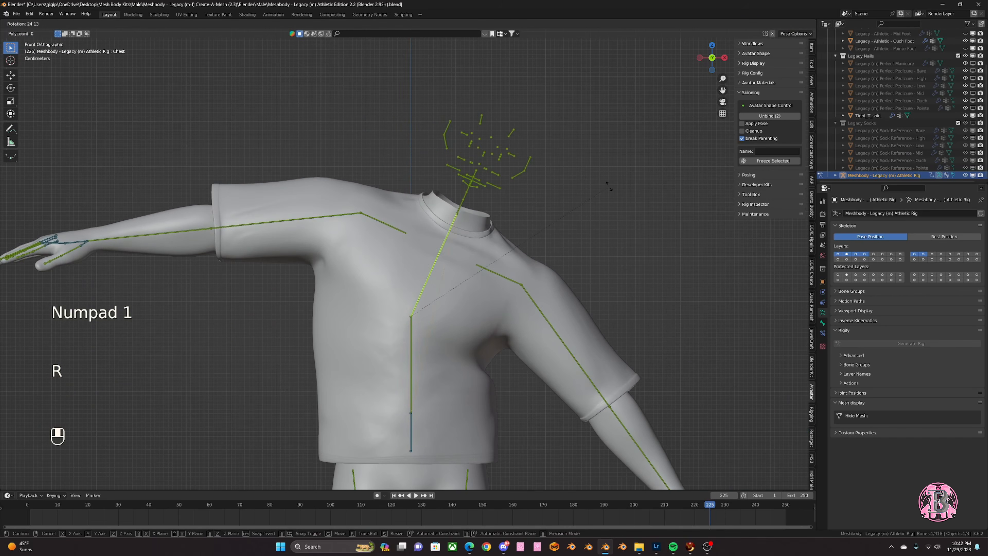
click(454, 136)
key(ctrl+z)
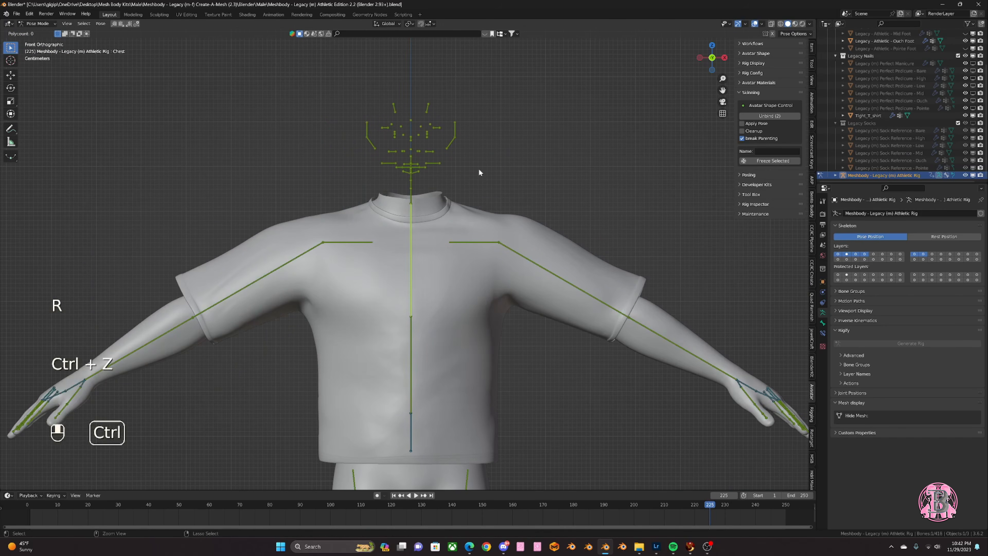
key(ctrl+z)
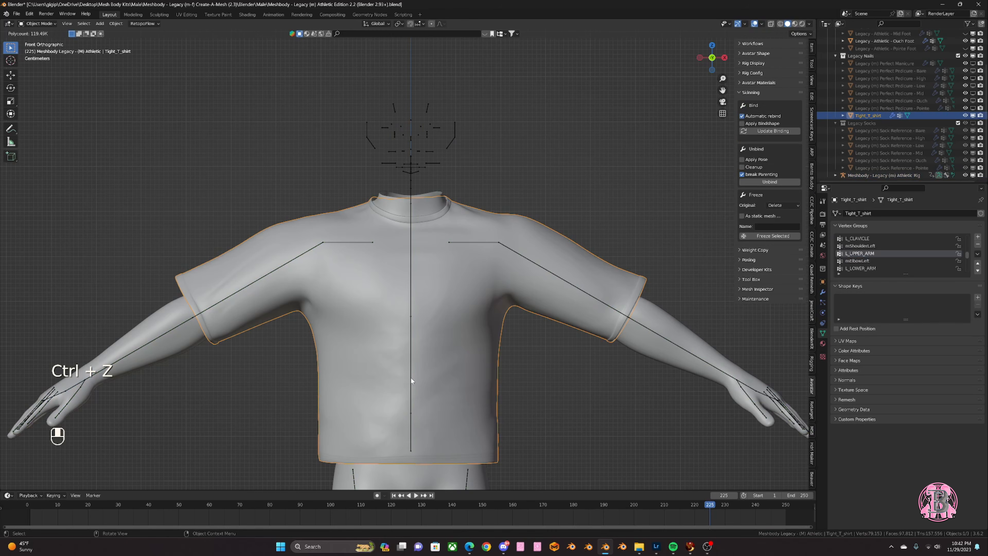
- With the rig back in Pose Mode, rotate the Torso bone about -34.2°, inspect the bent waist and hem, and undo the rotation
key(ctrl+z)
click(431, 355)
key(r)
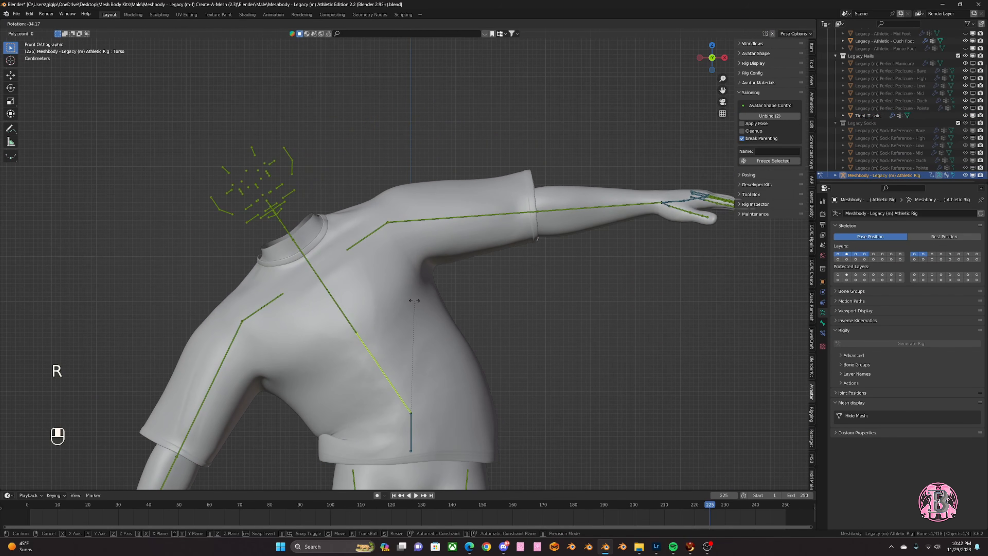
click(438, 312)
middle_drag(437, 311, 345, 462)
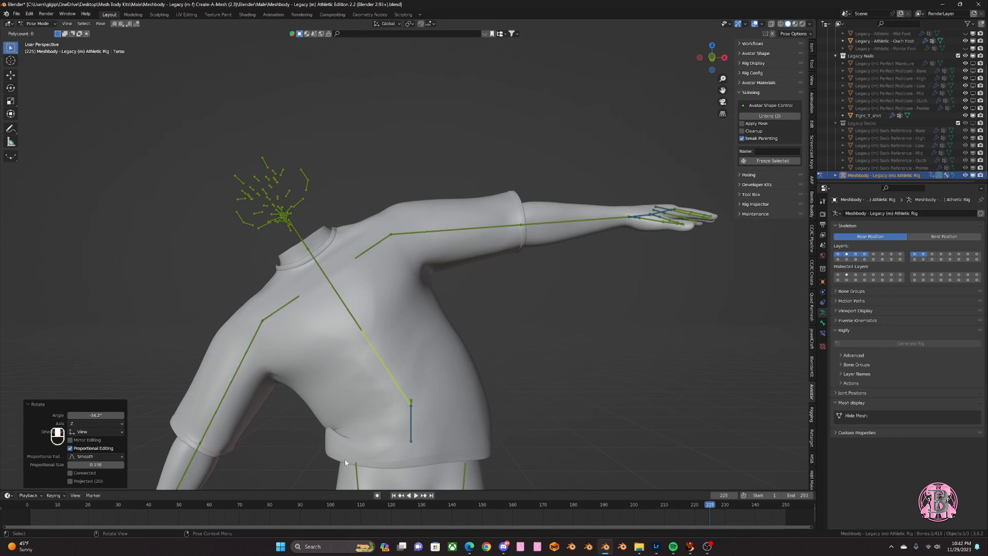
key(ctrl+z)
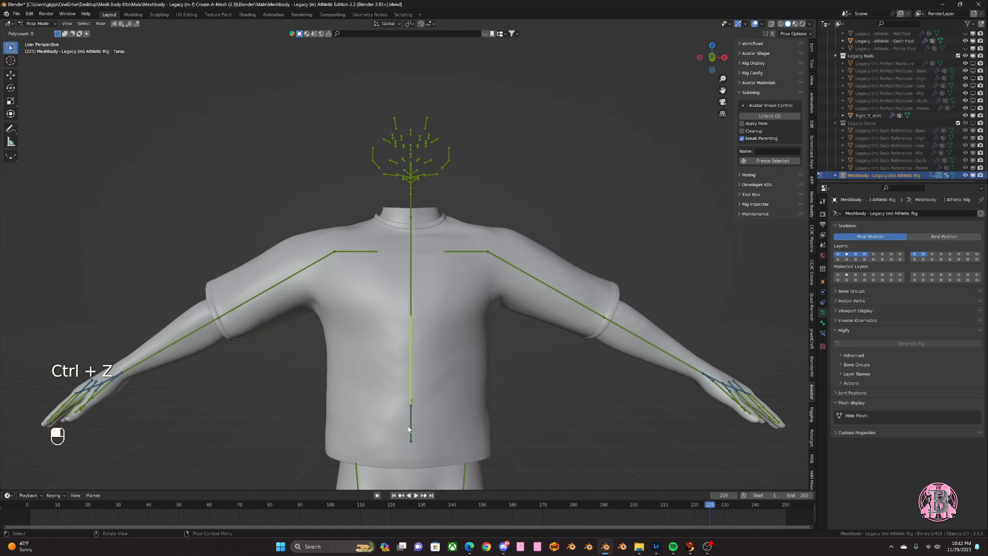
- Rotate the Tinker bone at the hips to test the shirt's hem, and undo back to the T-shirt in Object Mode in front view
click(412, 427)
key(r)
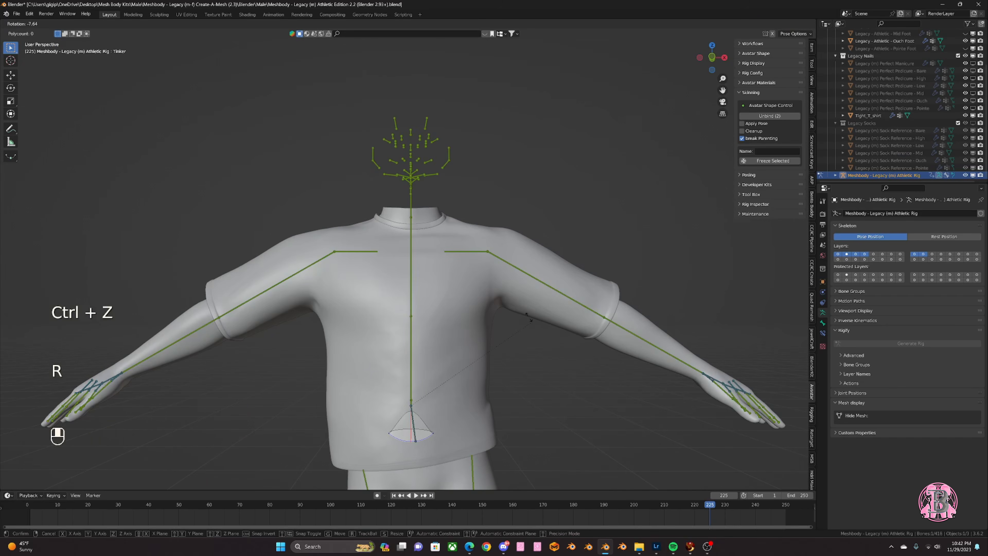
click(479, 370)
key(ctrl+z)
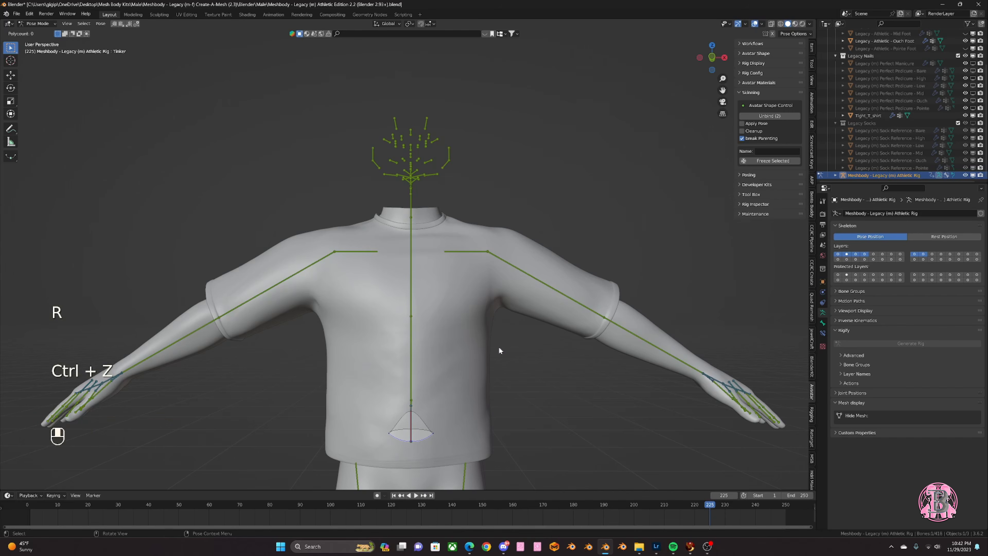
key(KP_1)
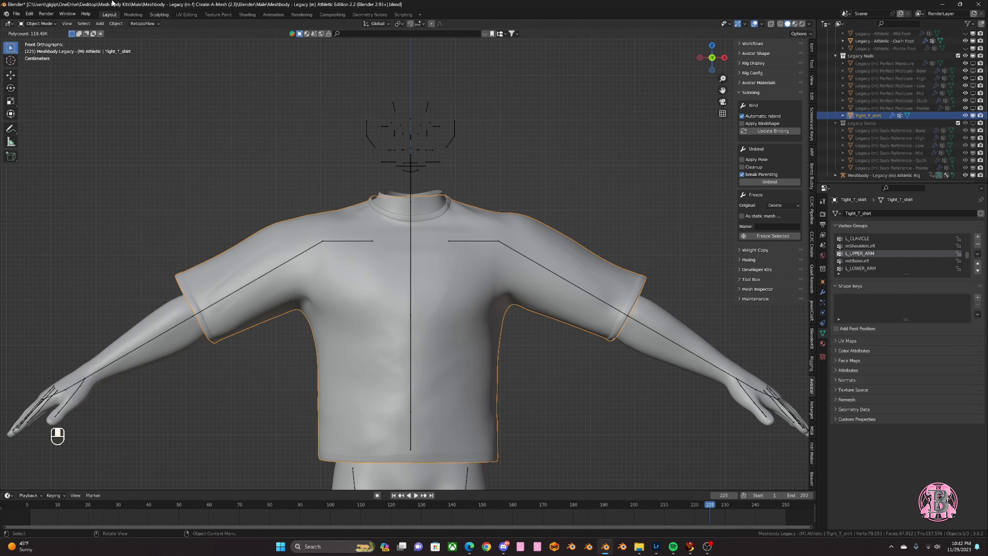
- Put Tight_T_shirt in Edit Mode and triangulate all of its faces
click(38, 23)
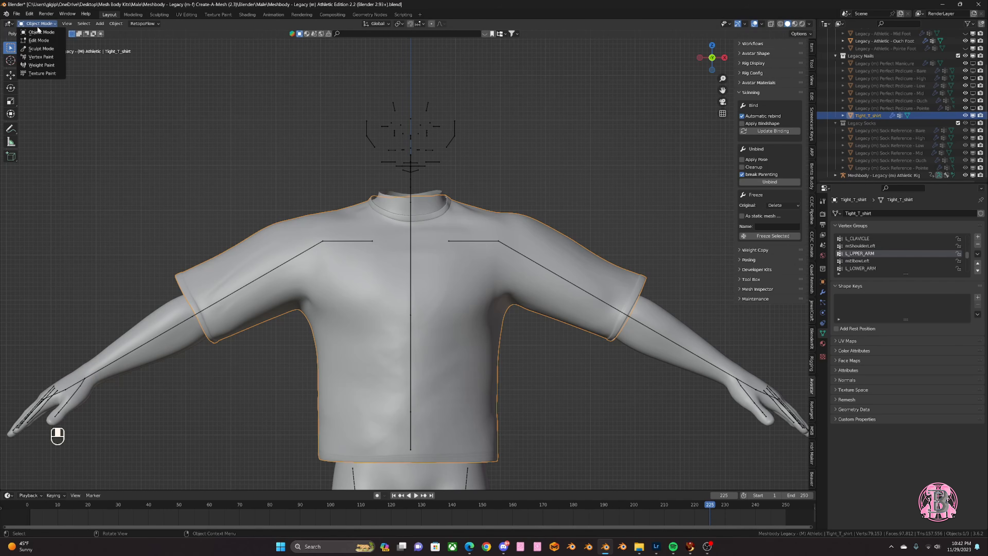
click(39, 40)
click(138, 23)
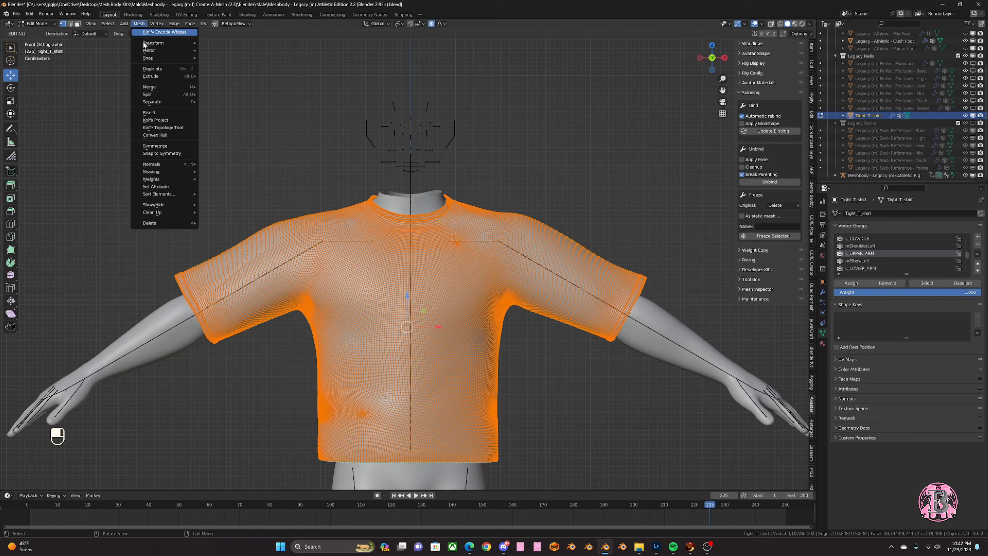
mouse_move(169, 165)
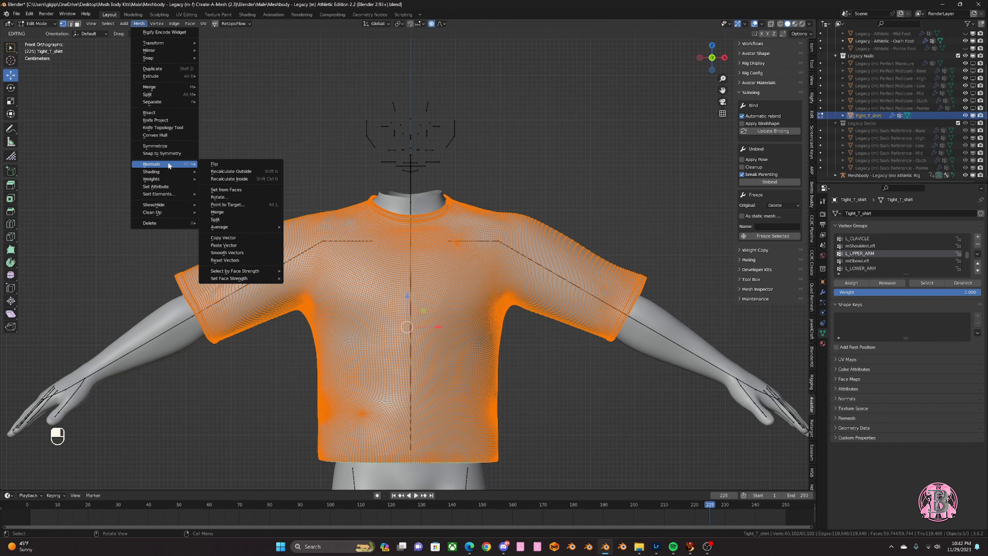
mouse_move(177, 77)
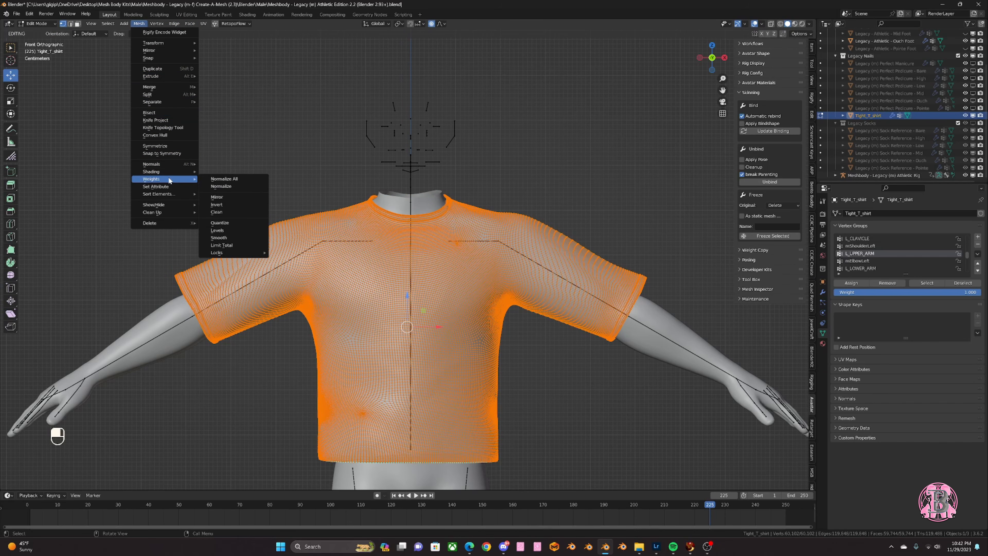
mouse_move(157, 24)
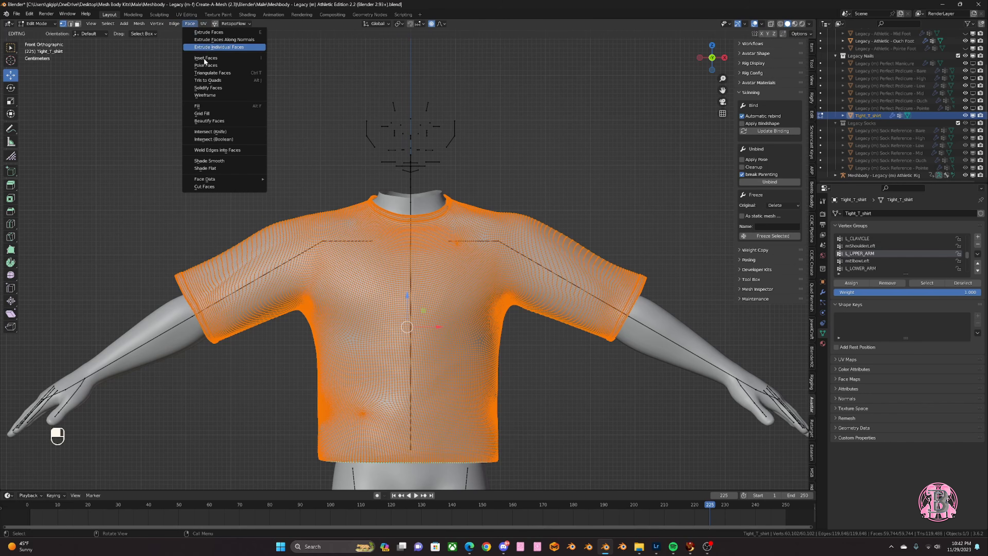
click(207, 73)
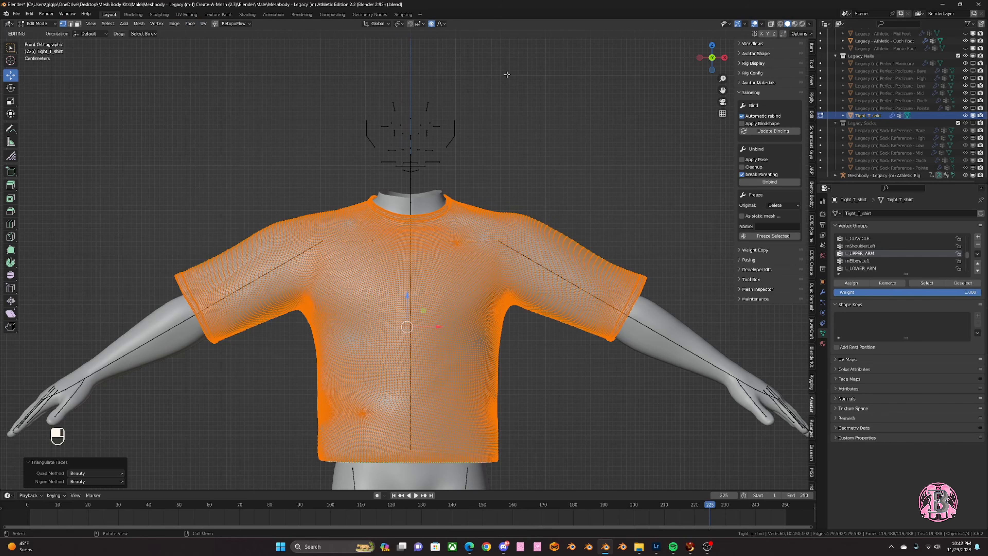
- Inspect the triangulated mesh across the chest up close and return the T-shirt to Object Mode
scroll(503, 215, up, 5)
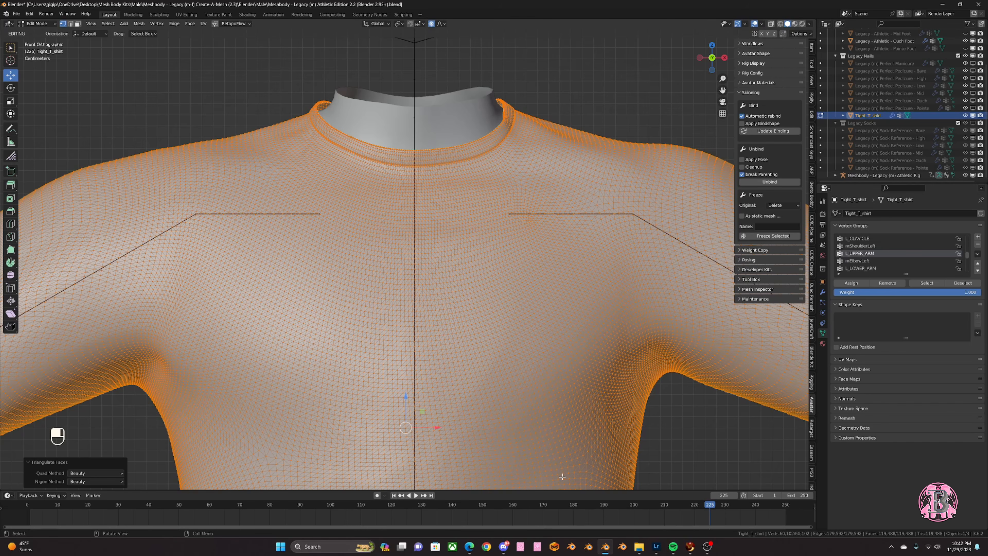
scroll(487, 363, down, 2)
scroll(487, 363, up, 6)
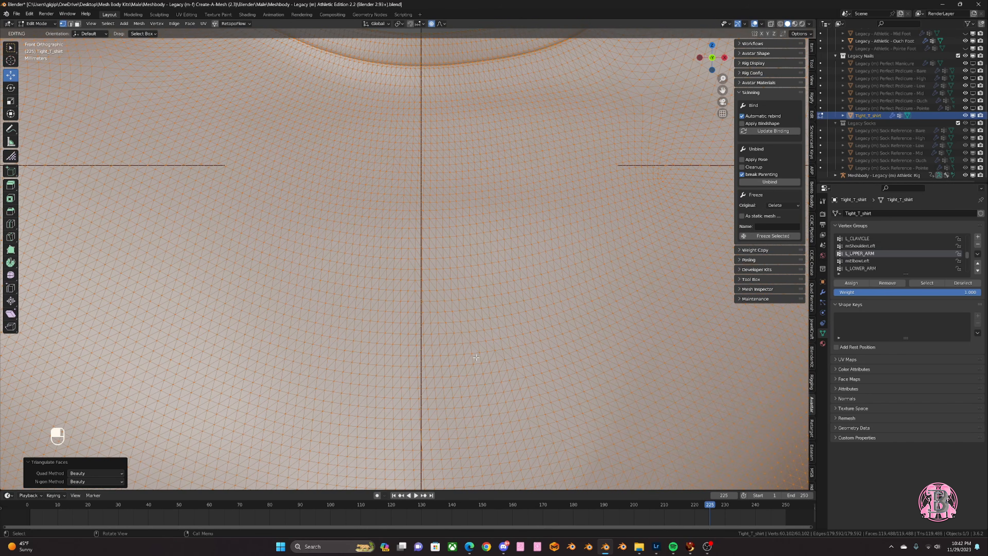
scroll(478, 358, down, 8)
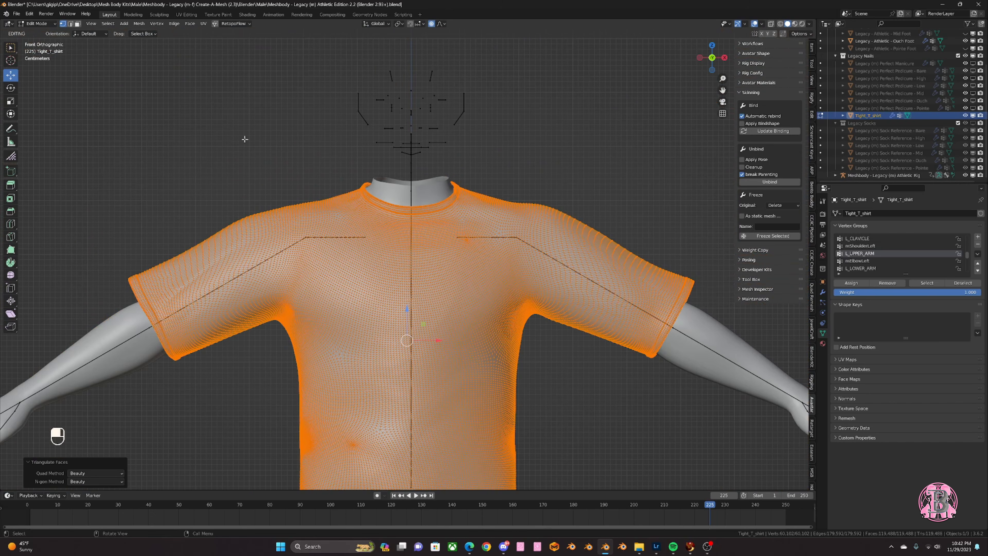
click(37, 24)
click(35, 30)
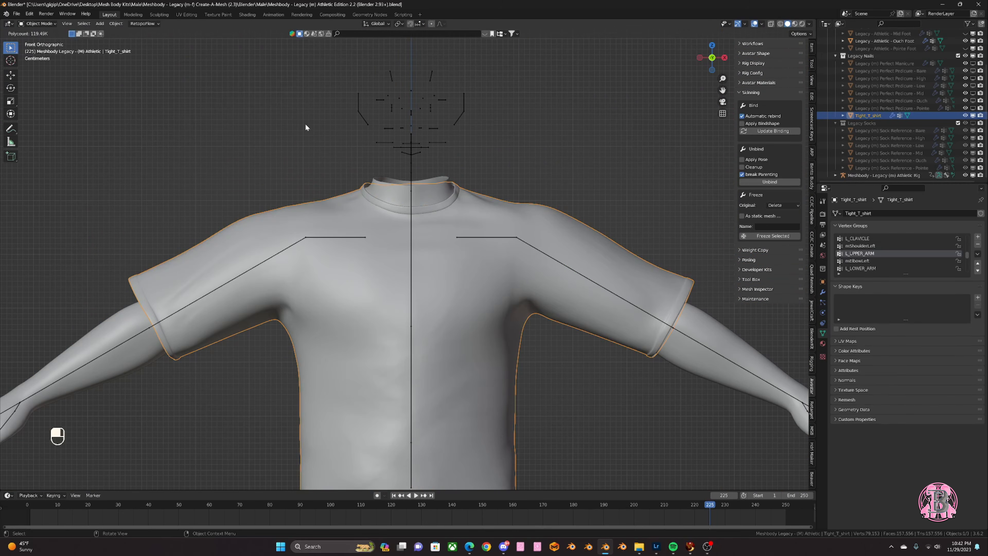
- Load the Bento Buddy mesh export preset "Legacy (m) Create-A-Mesh (Clothing Edition) A Poses.dkp" from the Legacy devkit folder
scroll(535, 218, down, 1)
shift+middle_drag(538, 229, 536, 120)
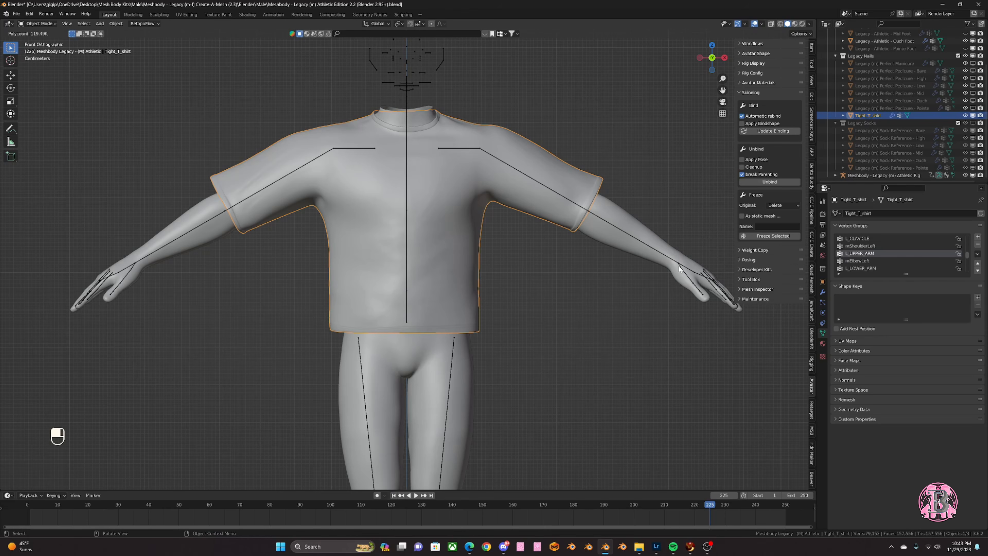
click(811, 169)
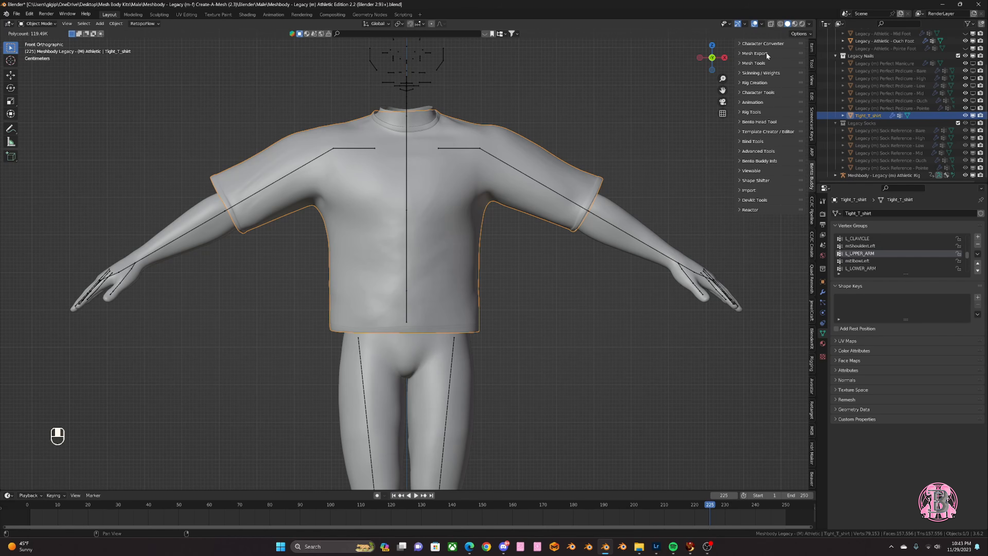
click(754, 53)
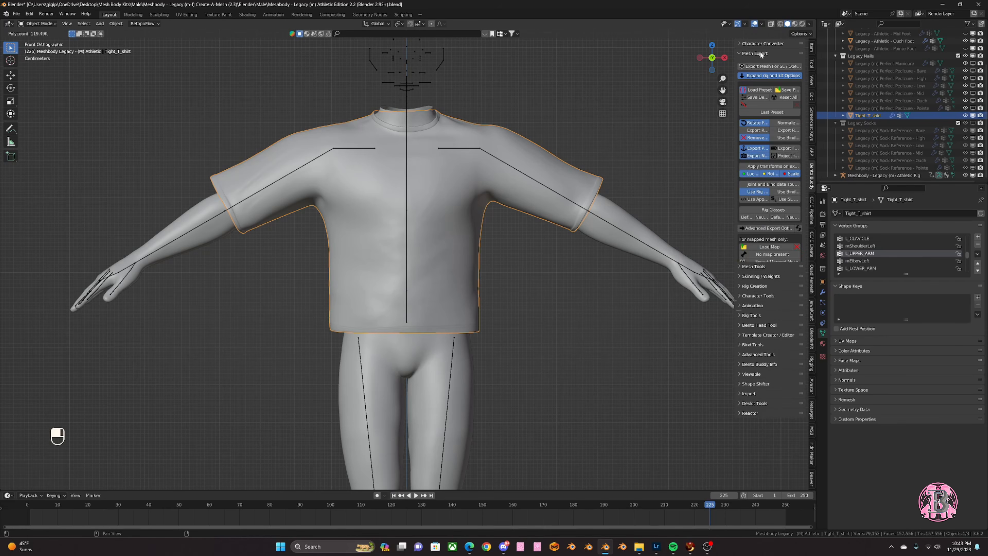
click(758, 90)
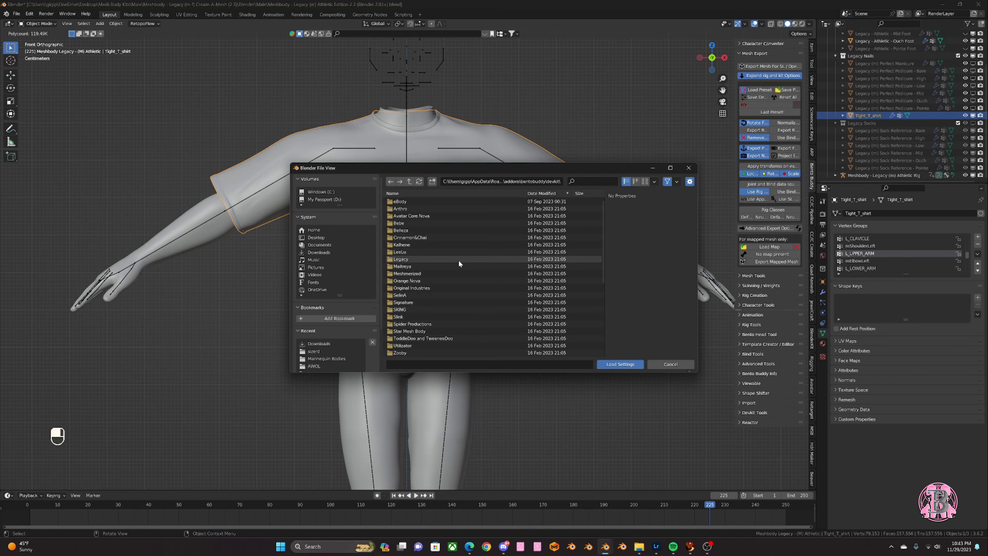
scroll(456, 267, down, 3)
scroll(455, 273, down, 5)
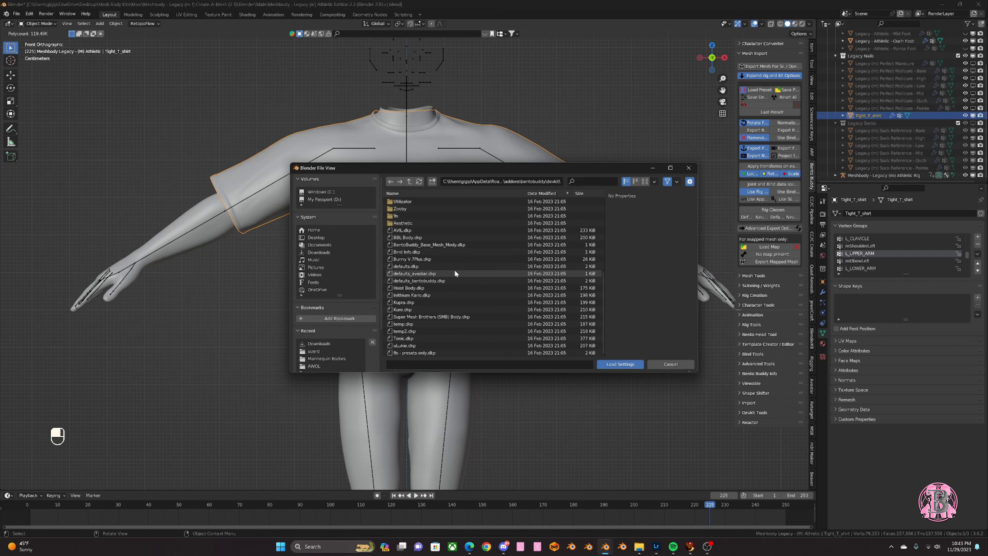
scroll(454, 269, up, 4)
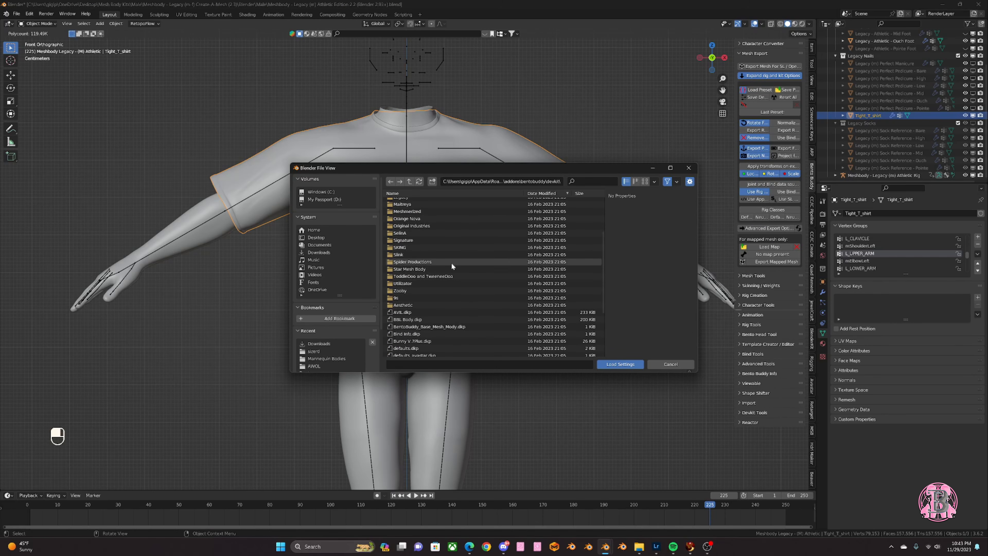
scroll(452, 266, up, 2)
click(448, 249)
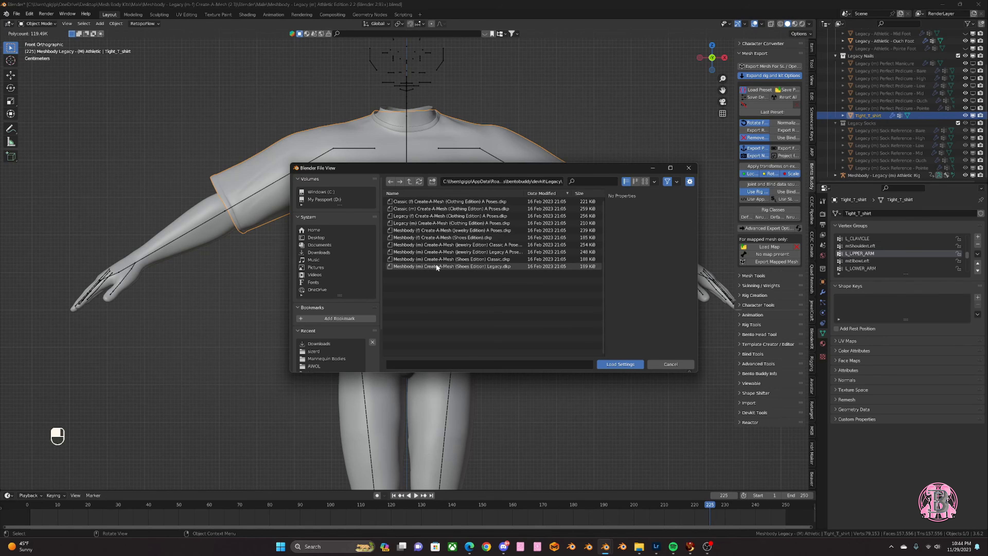
click(435, 223)
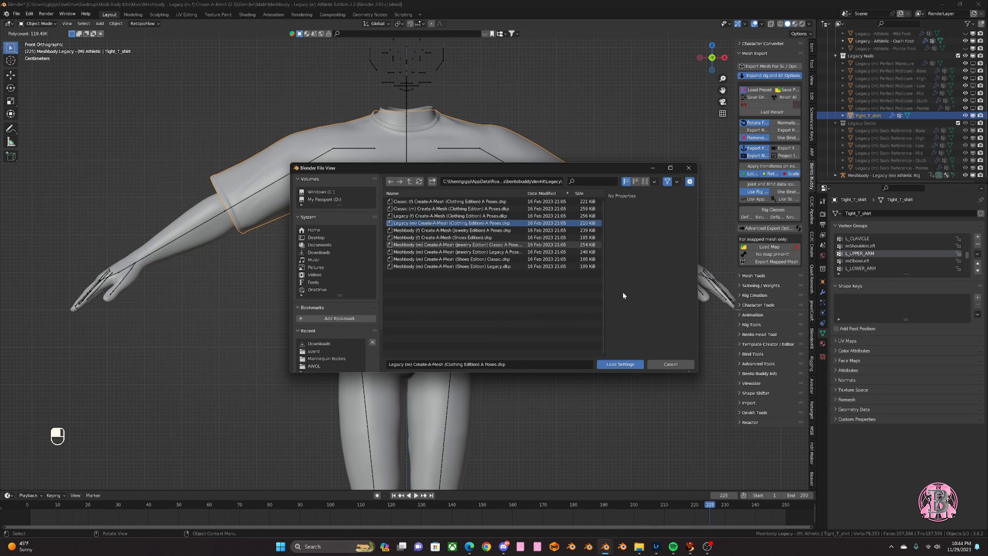
click(632, 364)
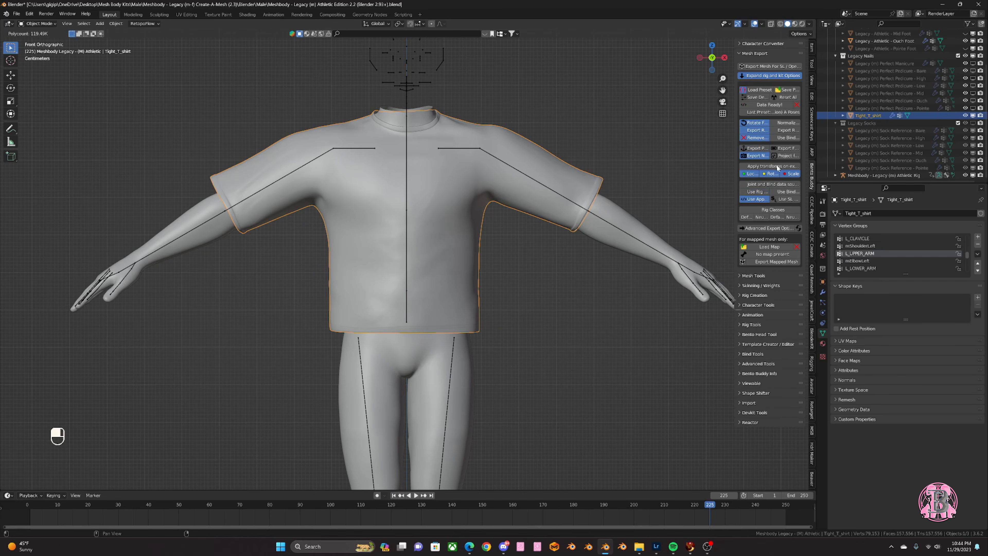
- Export the T-shirt as a DAE / Collada file named "tighty shirt" into the FRAUD folder on the desktop
click(758, 67)
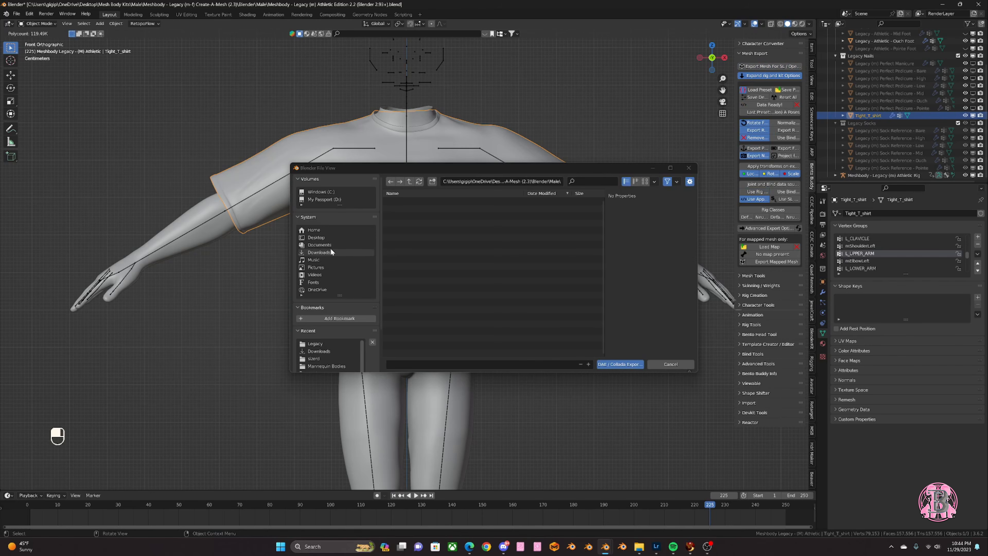
click(460, 364)
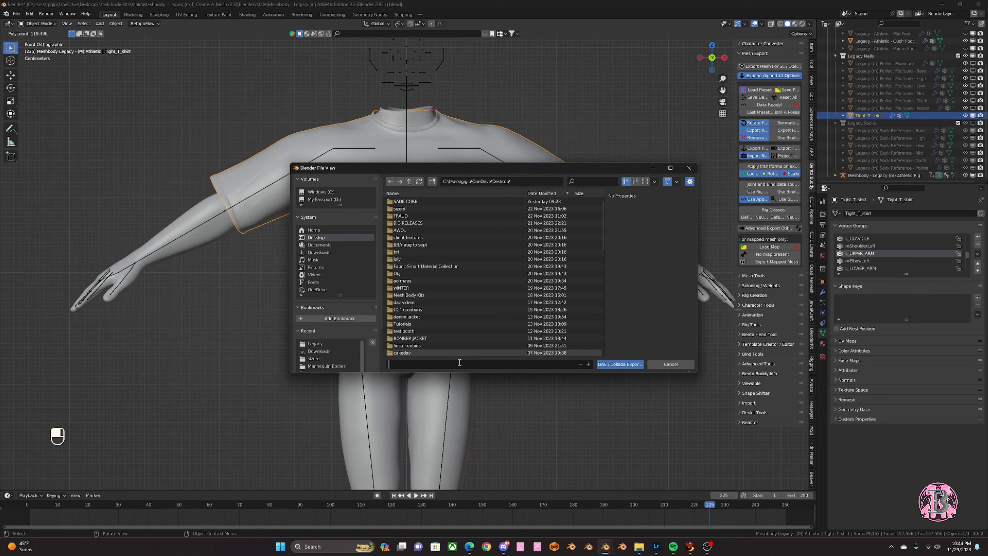
click(423, 215)
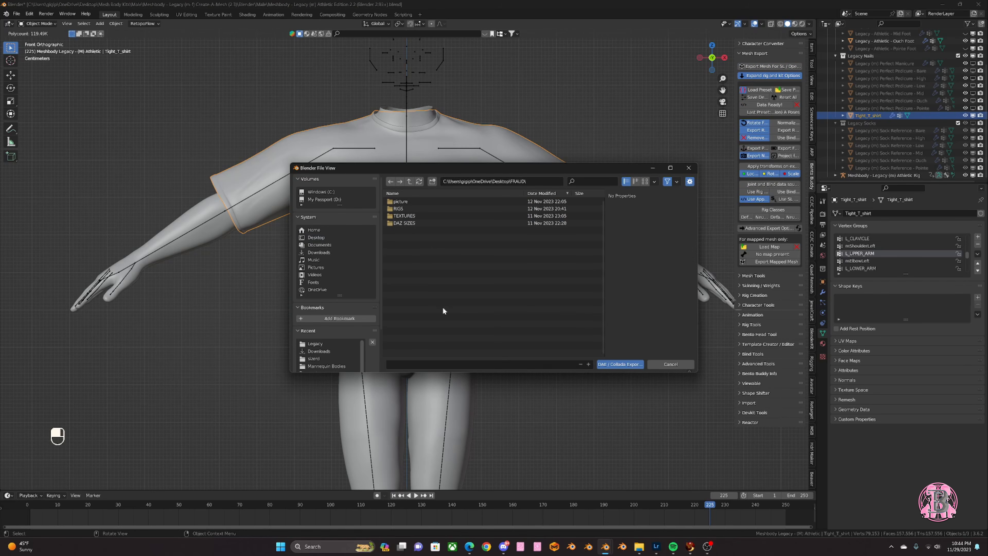
click(439, 365)
text(tighty shirt)
key(Return)
click(599, 364)
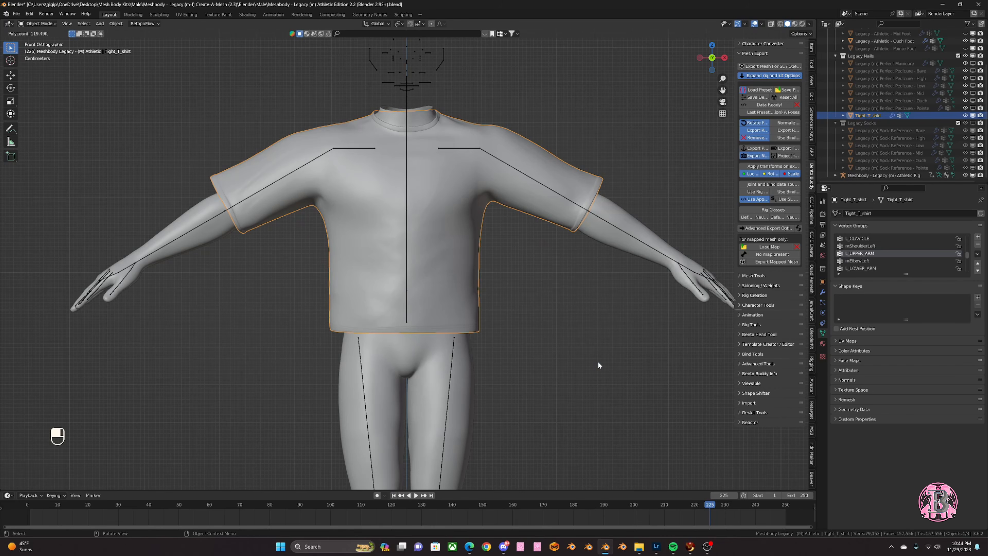